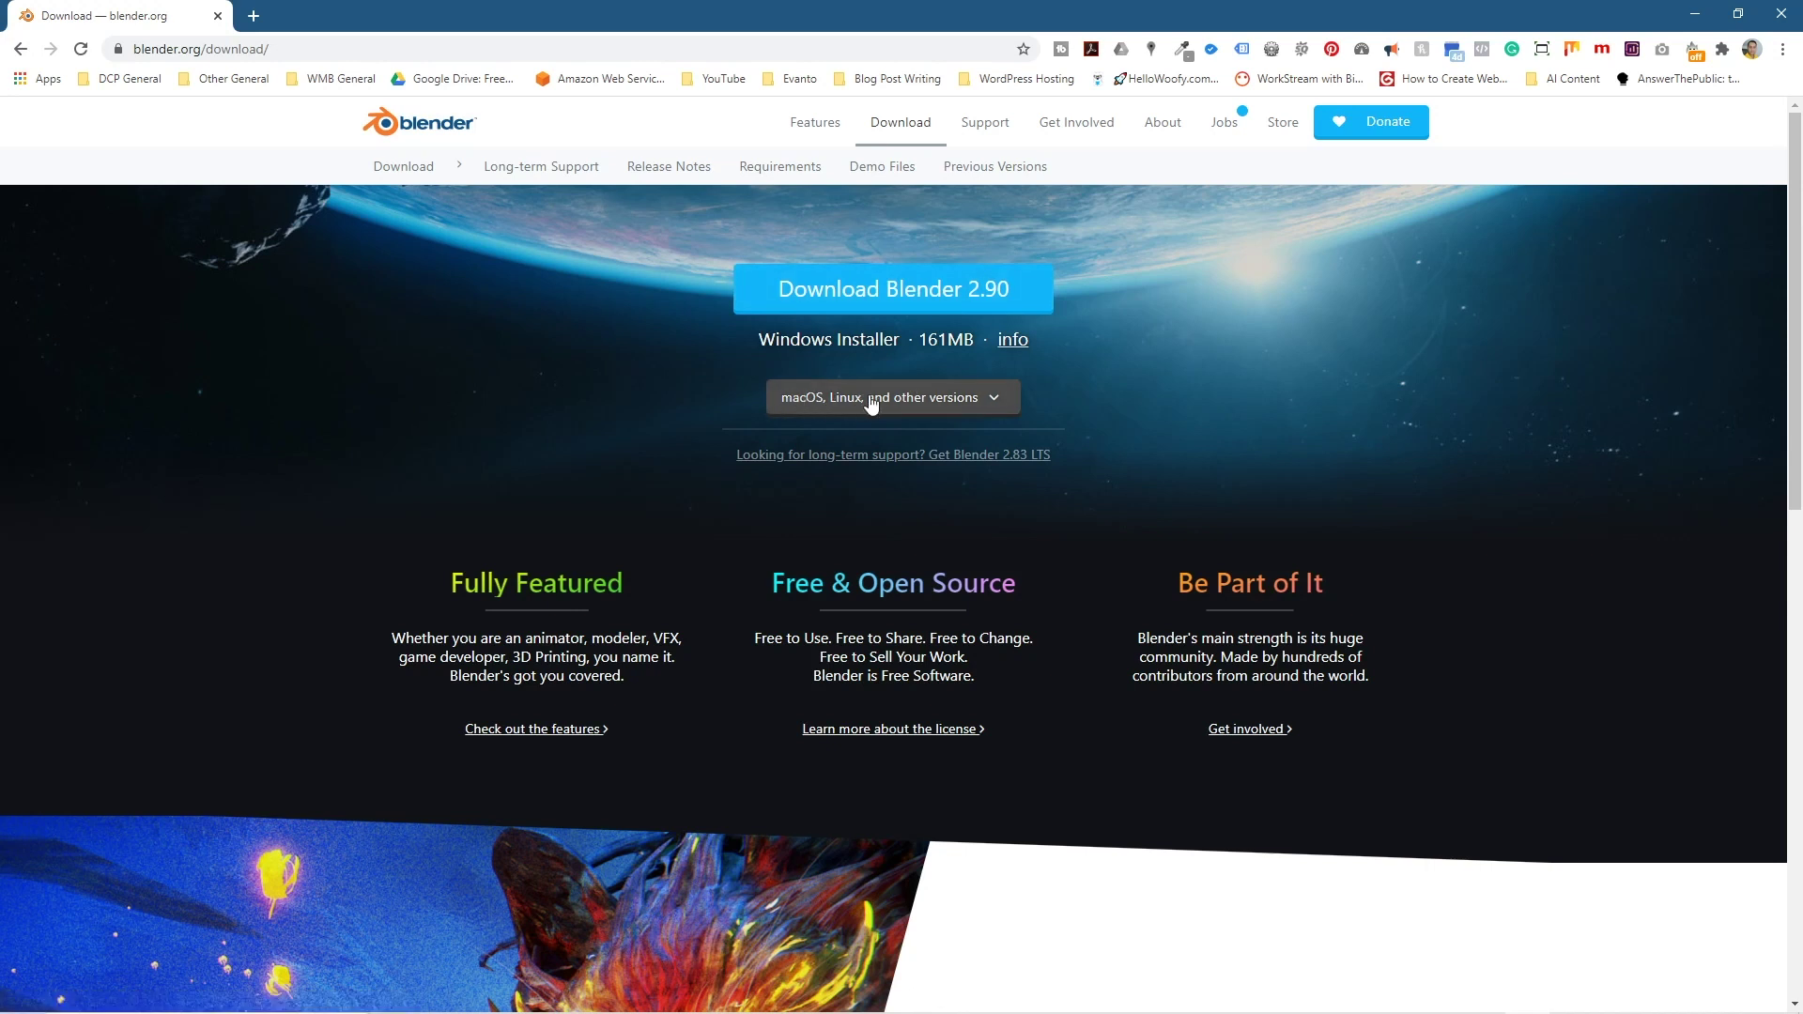
- Check the other platform versions offered on the download page, and download the Blender 2.90 Windows installer
left_click(926, 396)
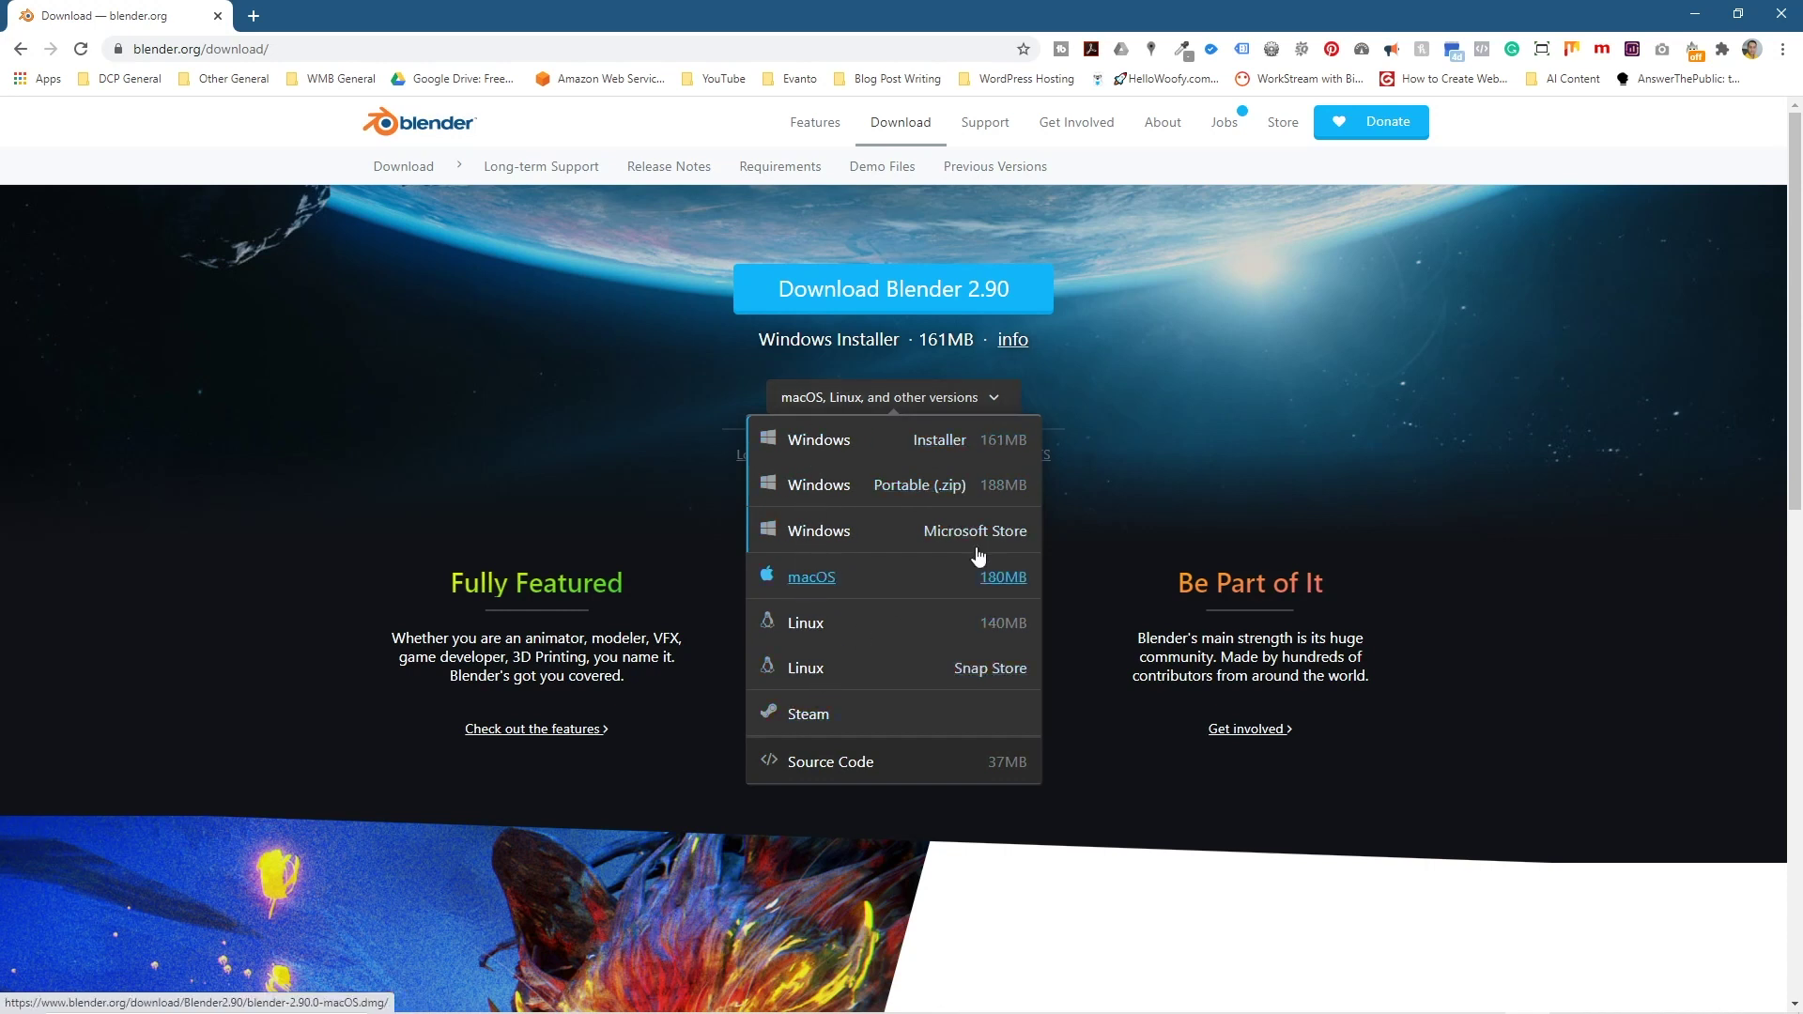
left_click(608, 345)
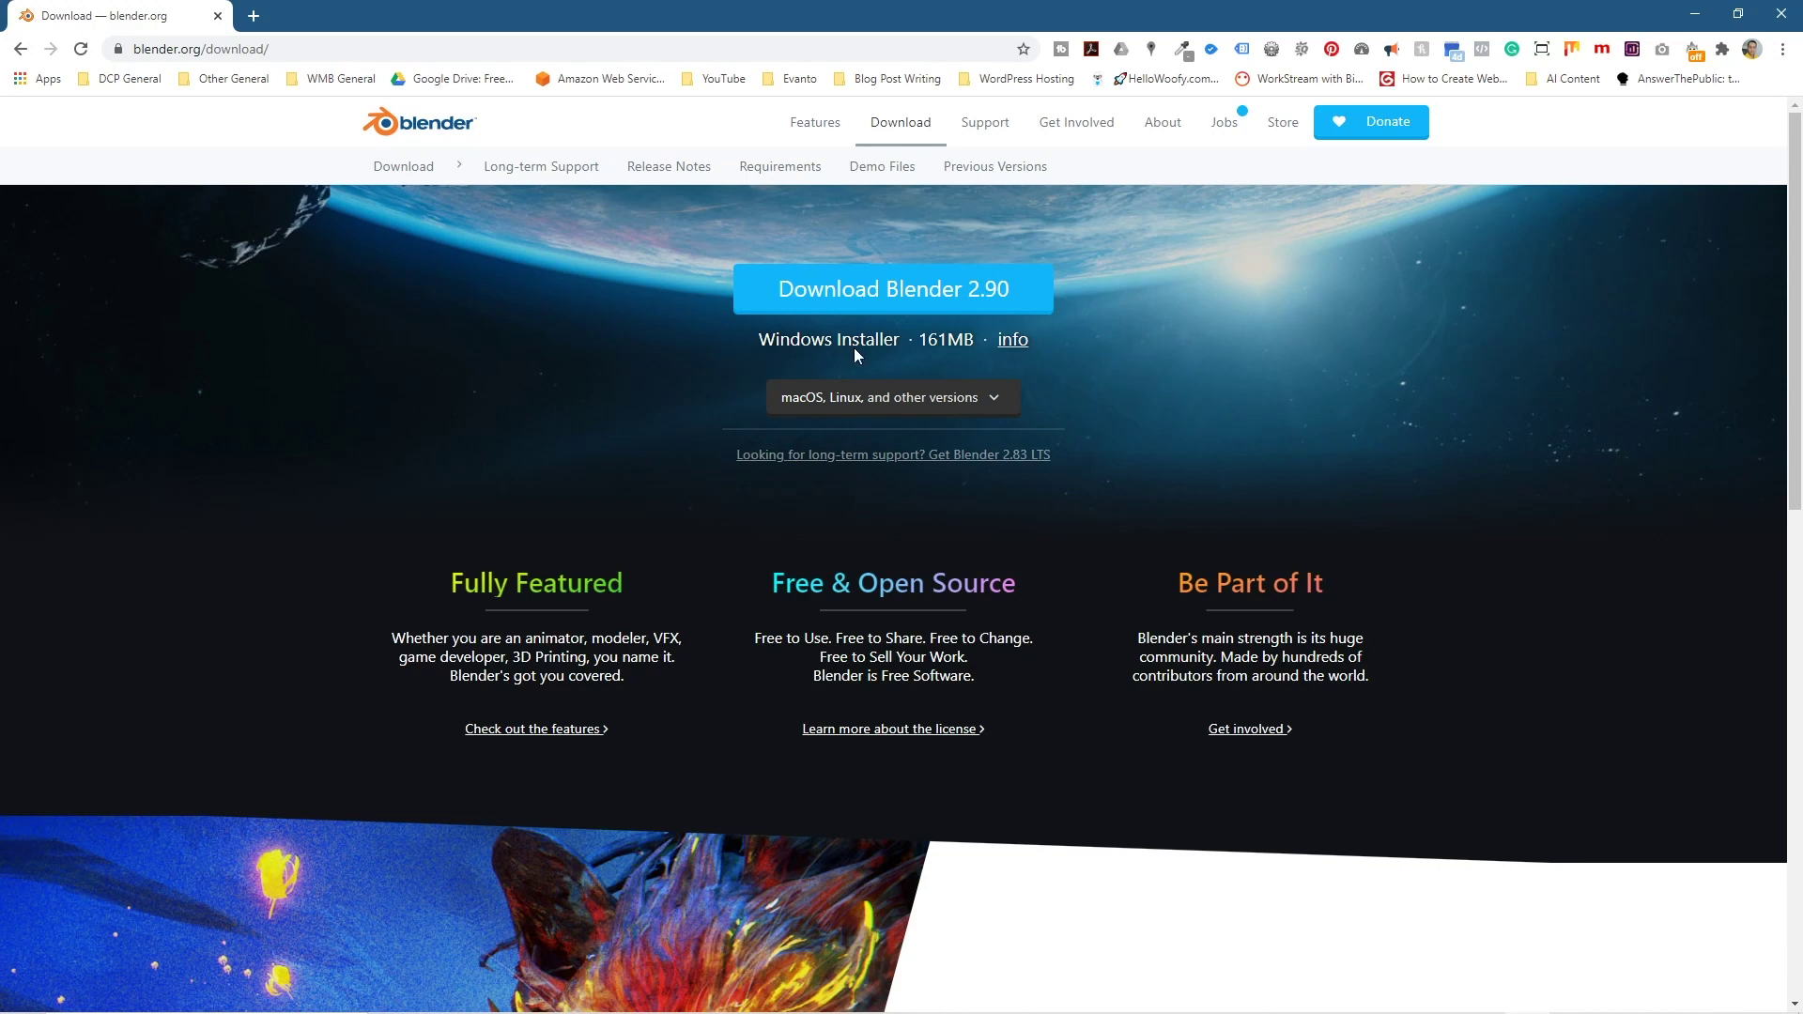
left_click(902, 298)
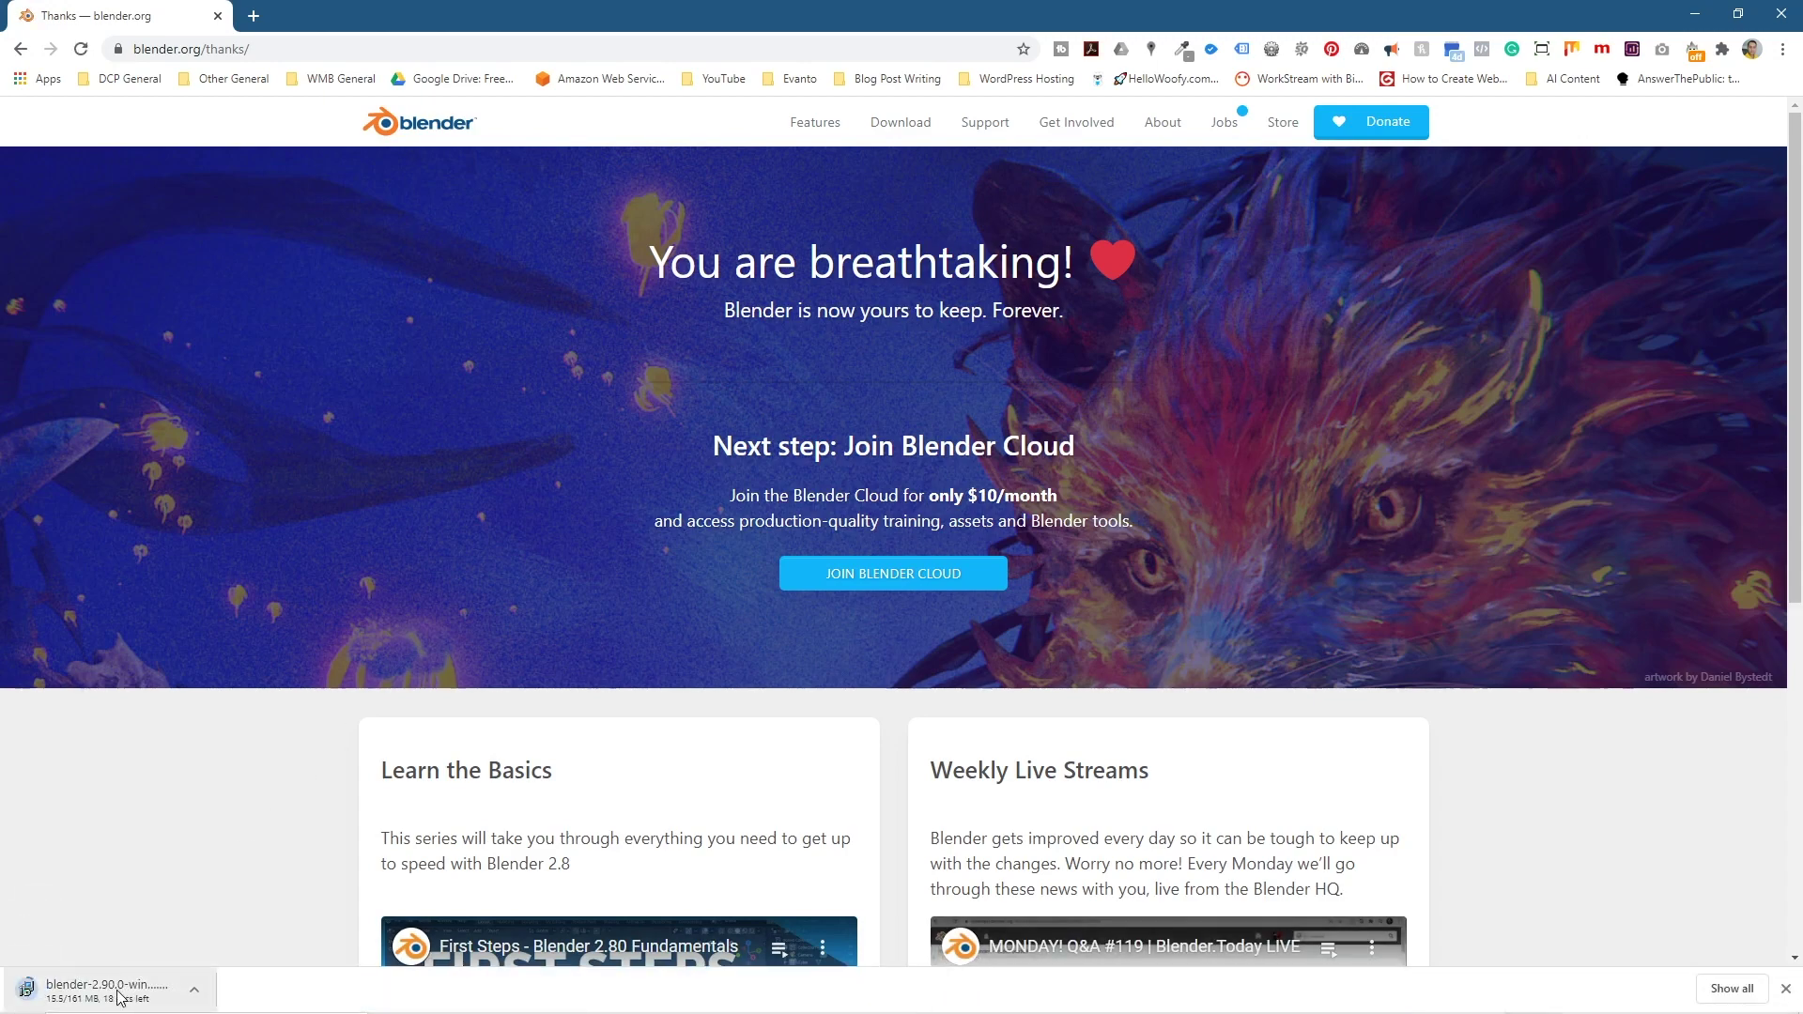
- Snap the browser to one half of the screen and open the desktop folder How to install Blender 2.9 beside it
left_click_drag(725, 11, 0, 73)
left_click(1666, 145)
double_click(1745, 42)
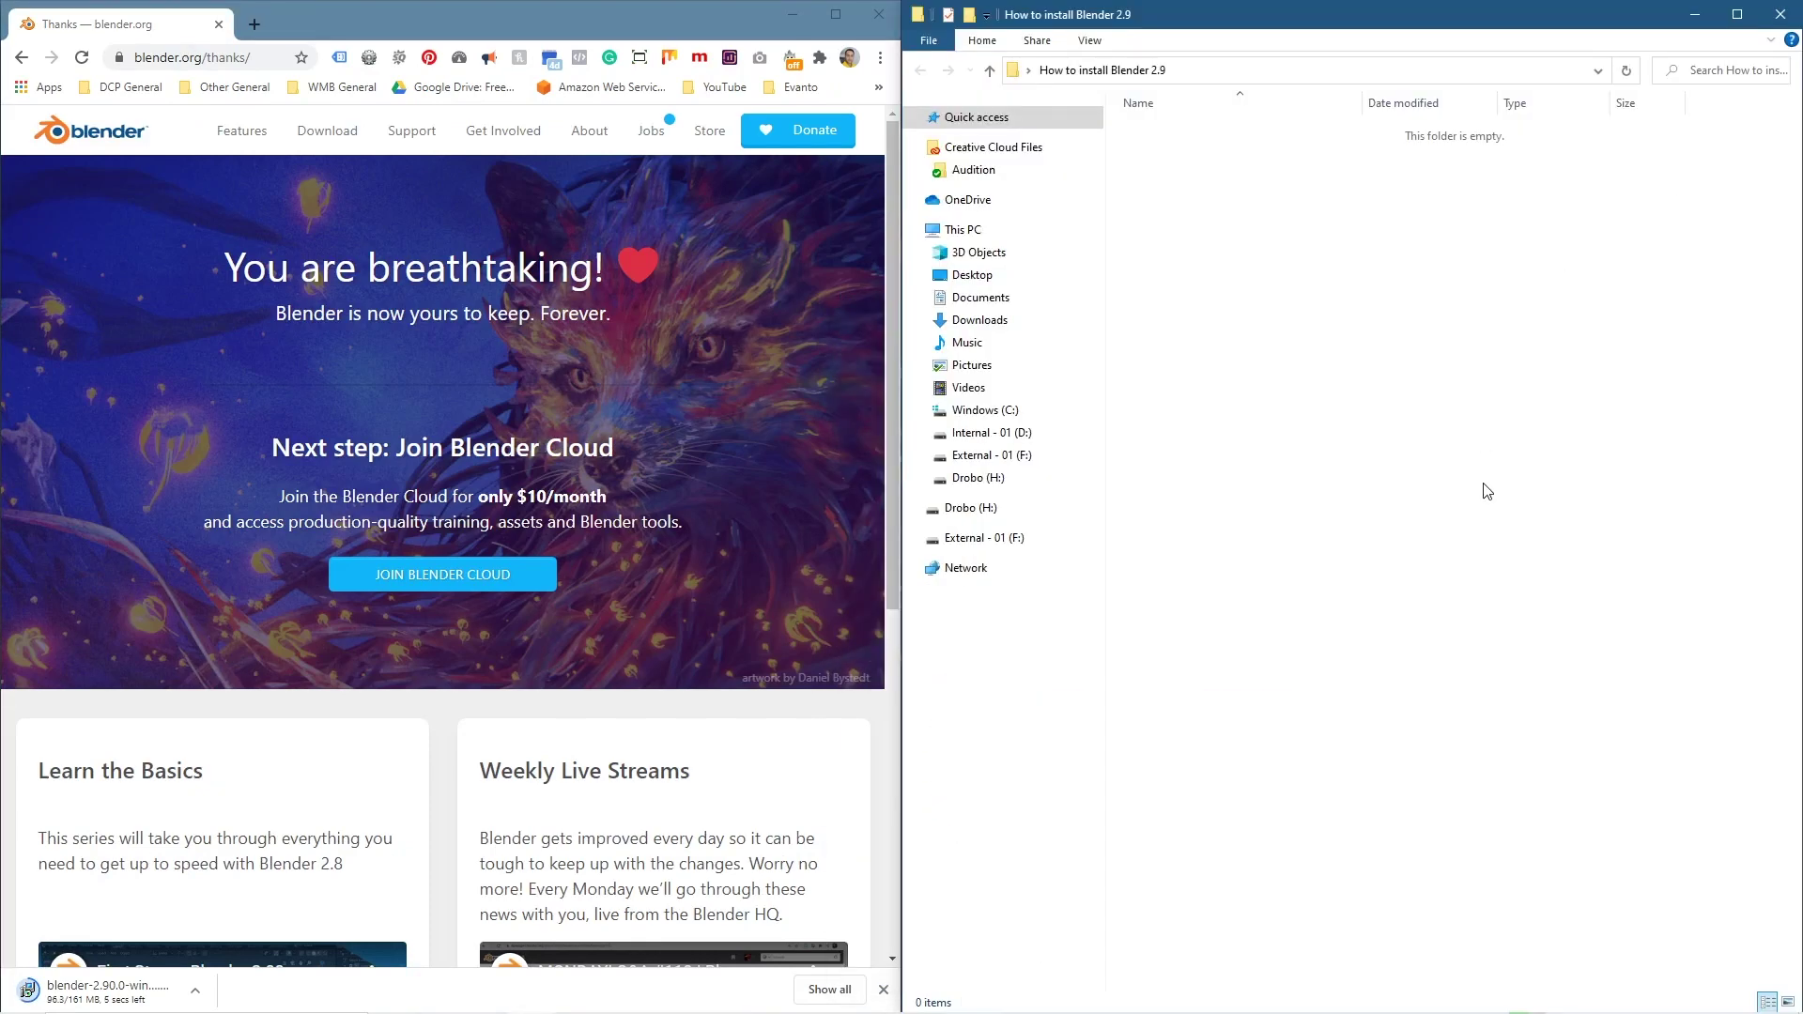
- Collapse the This PC and Creative Cloud Files entries in the folder window's navigation tree
left_click(913, 230)
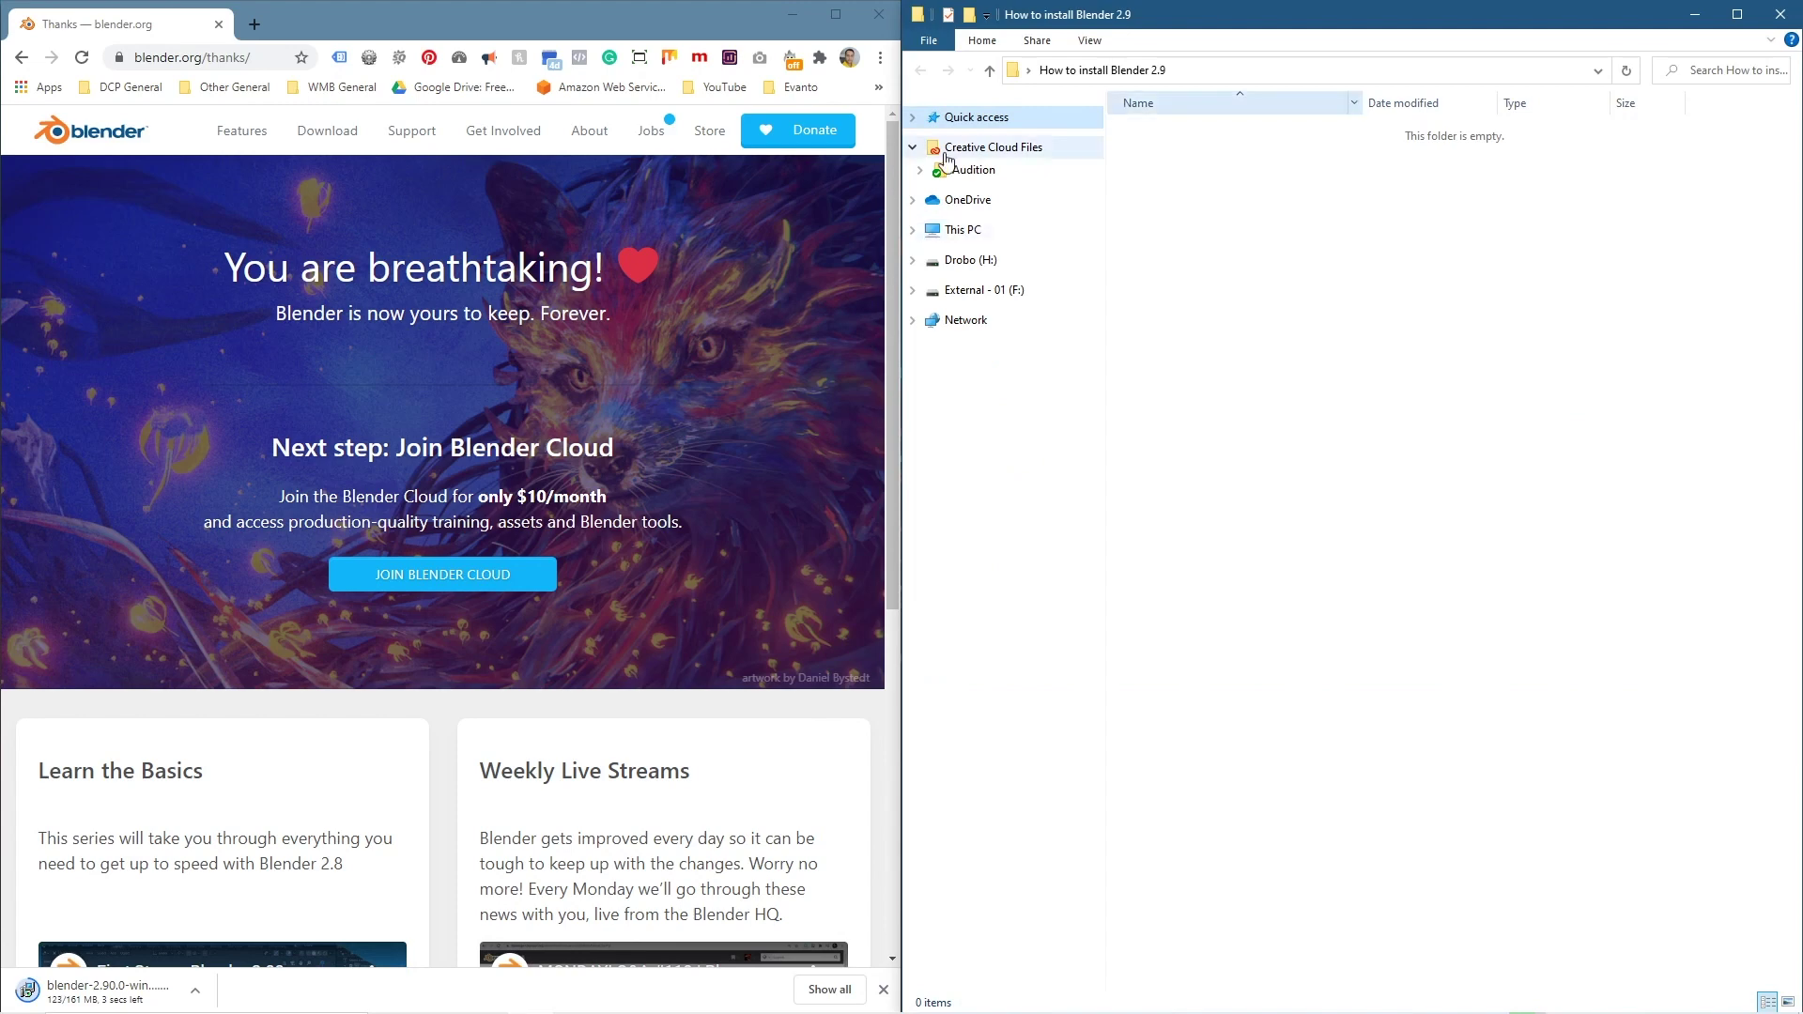
left_click(913, 147)
left_click(1319, 240)
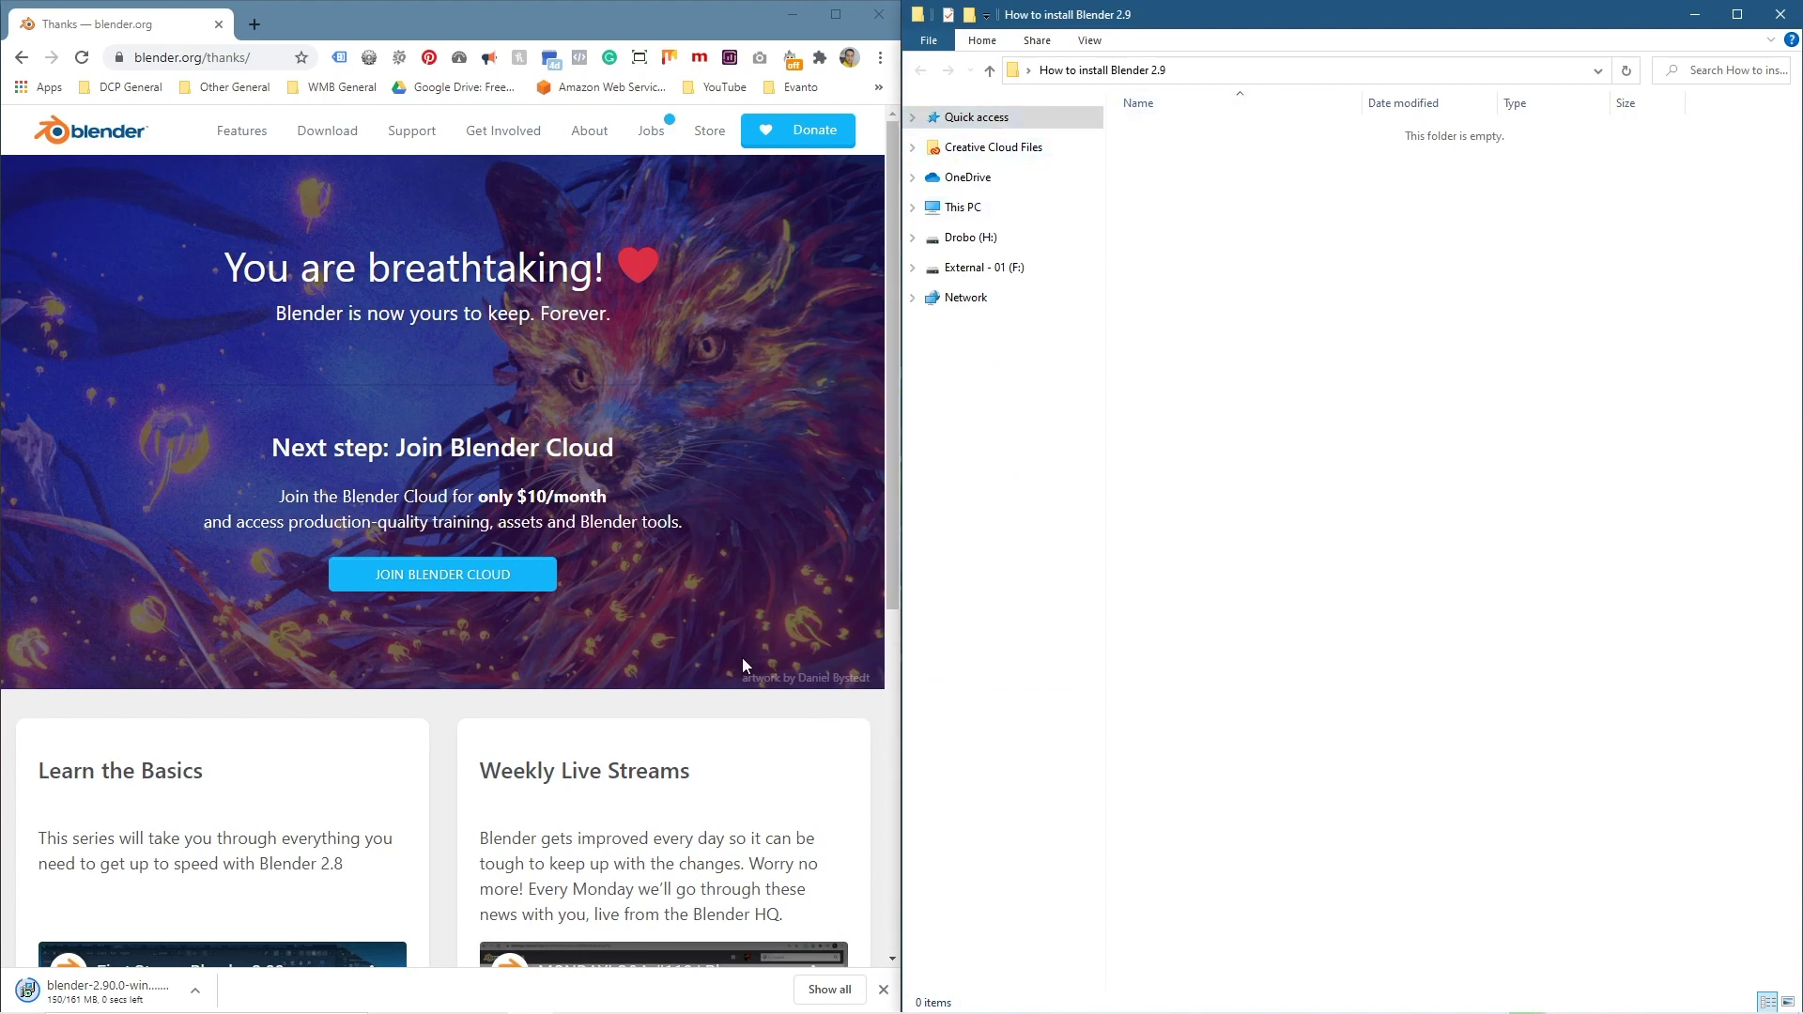
- Place the downloaded Blender installer in the How to install Blender 2.9 folder and close the browser
left_click_drag(113, 996, 1277, 298)
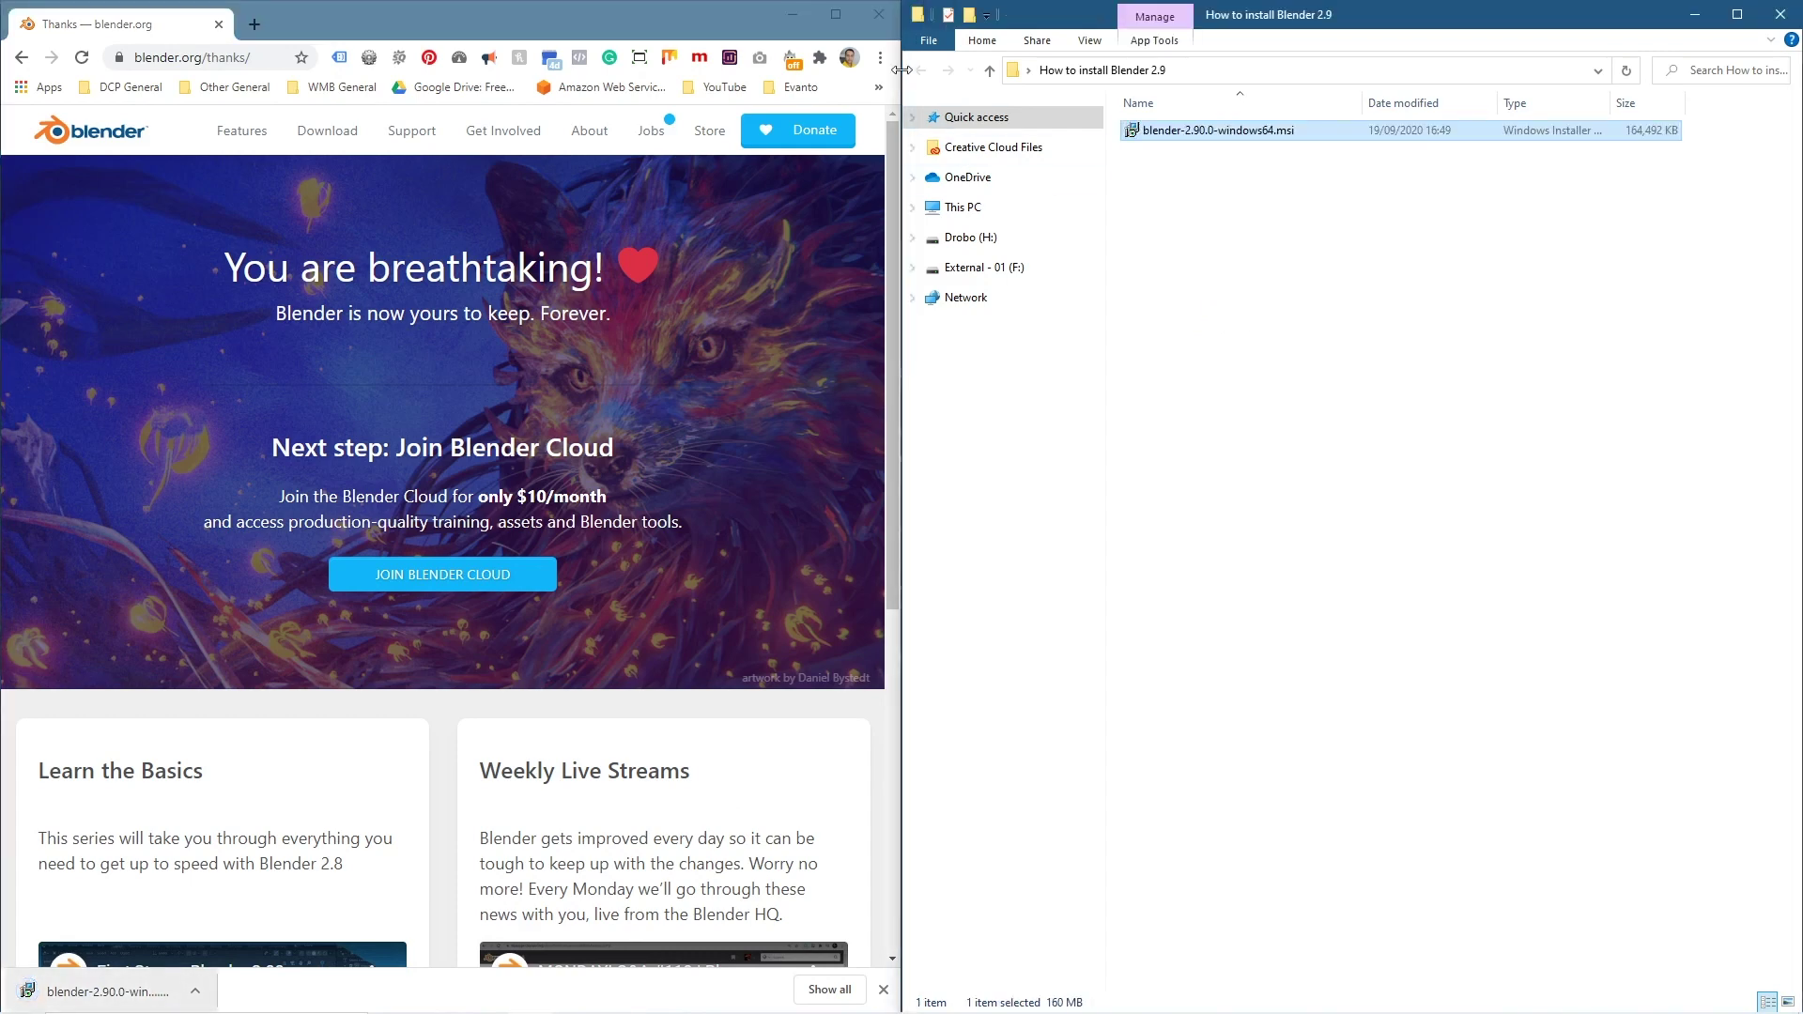
left_click(881, 16)
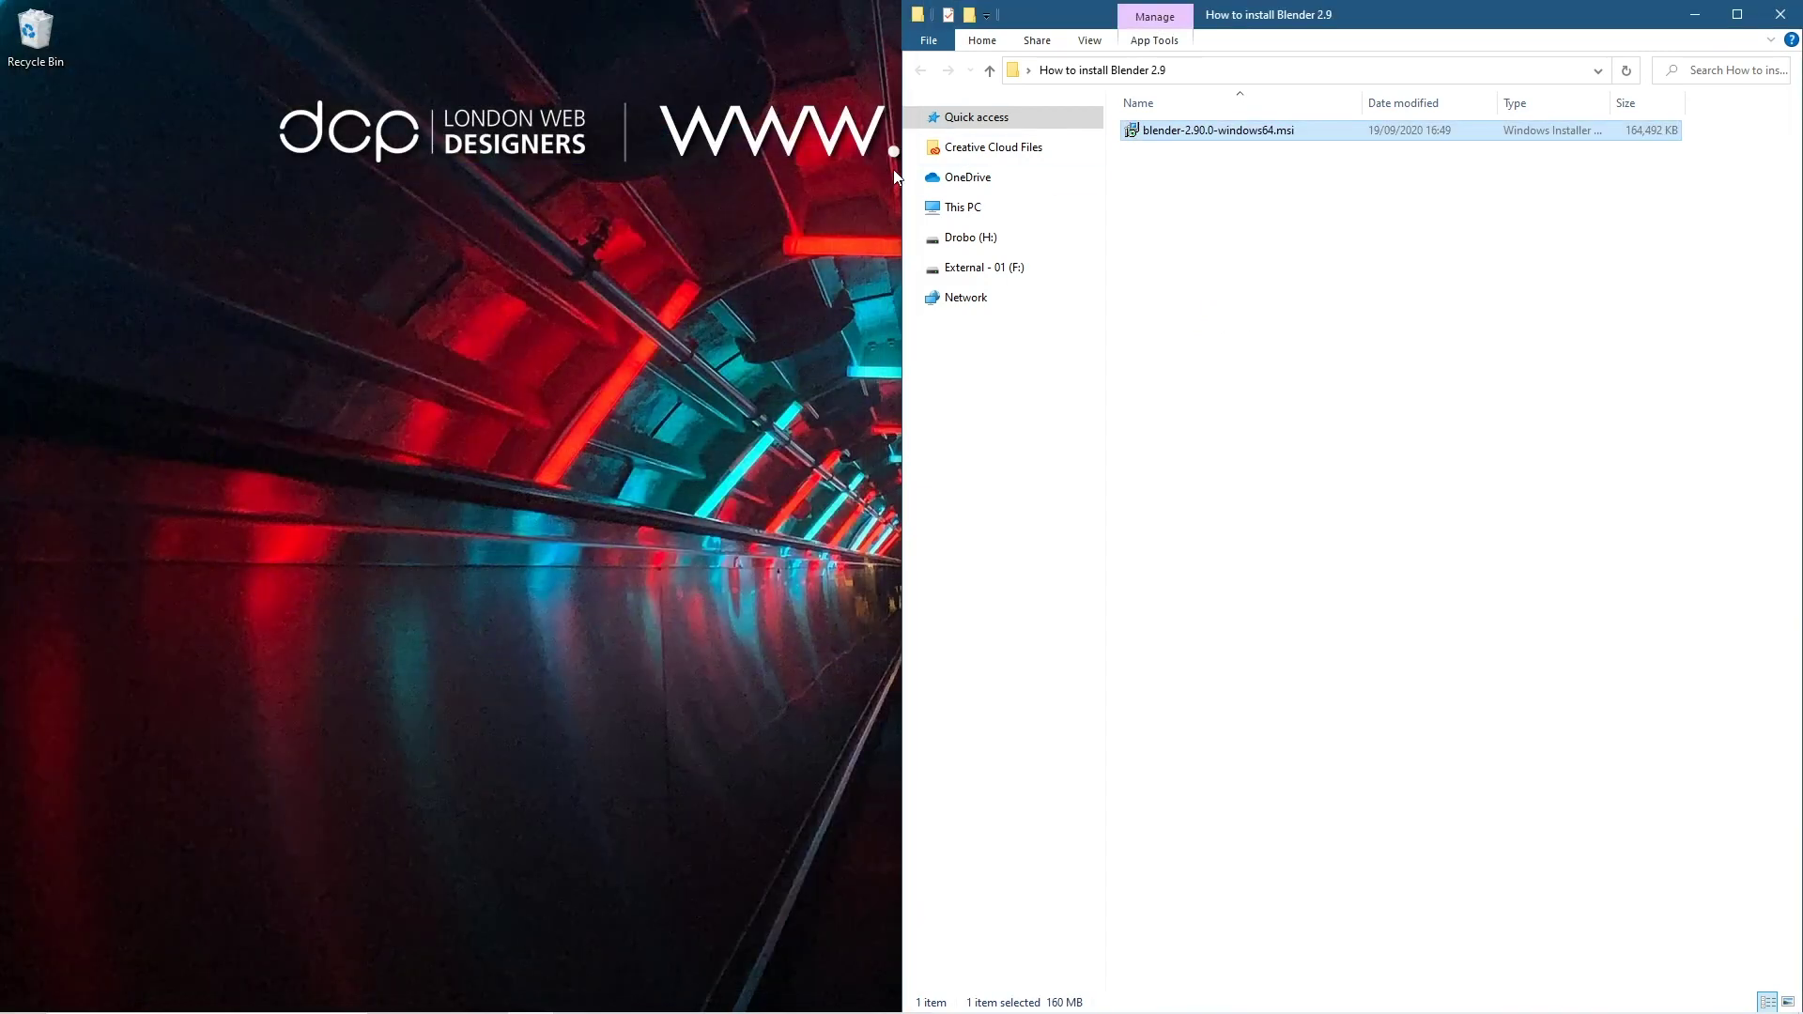
- Move the folder window towards the desktop's centre, shrink its width and height, and dismiss the Norton notification
left_click_drag(1179, 17, 872, 180)
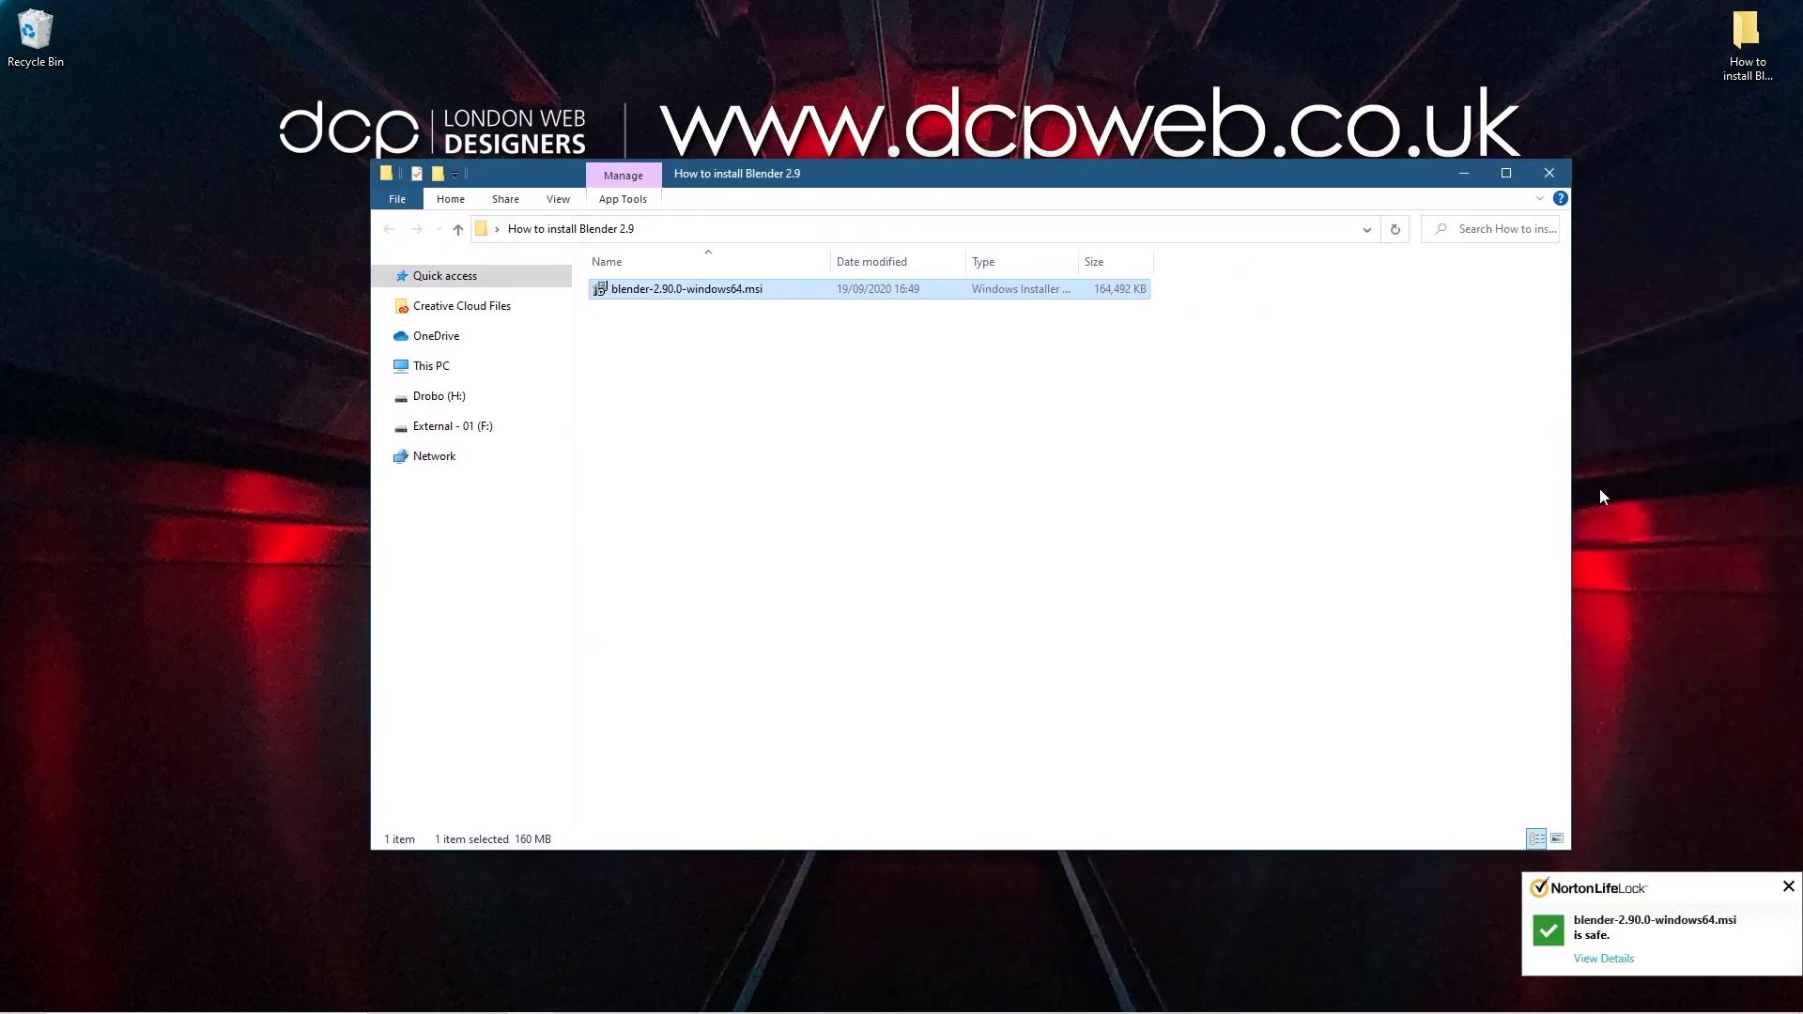
left_click_drag(1571, 485, 1284, 582)
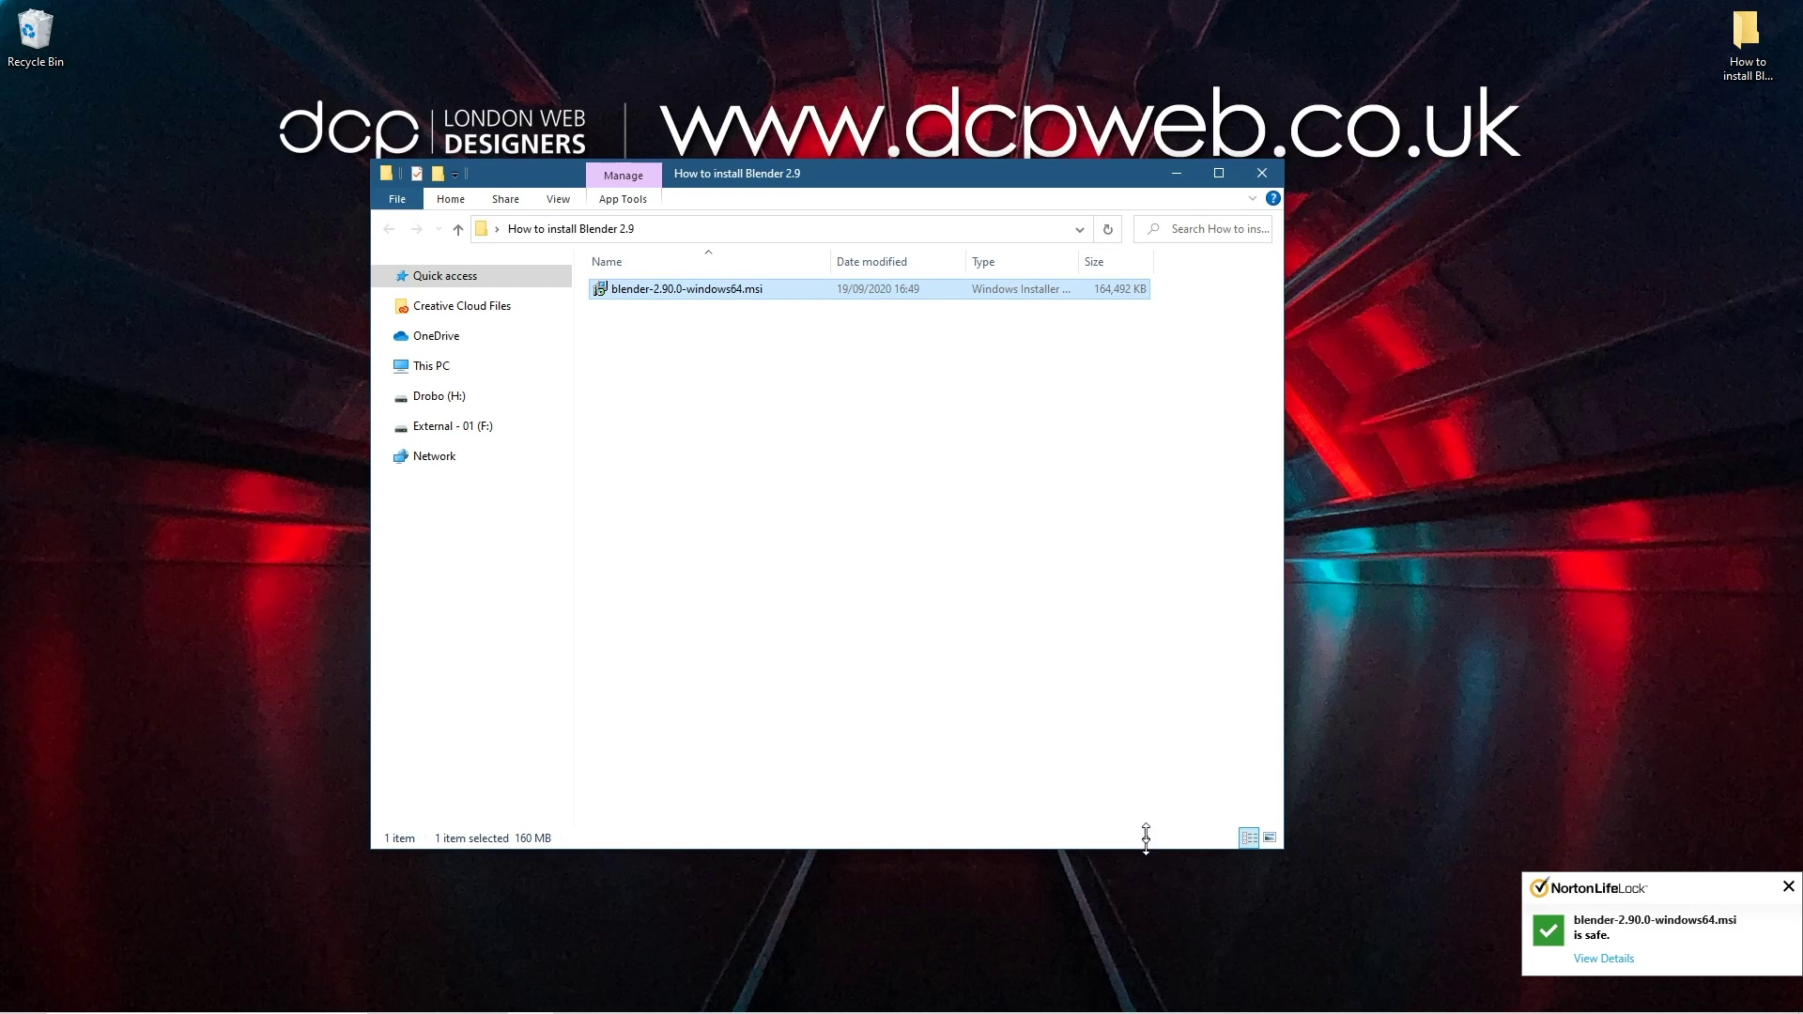
left_click_drag(1146, 850, 1158, 498)
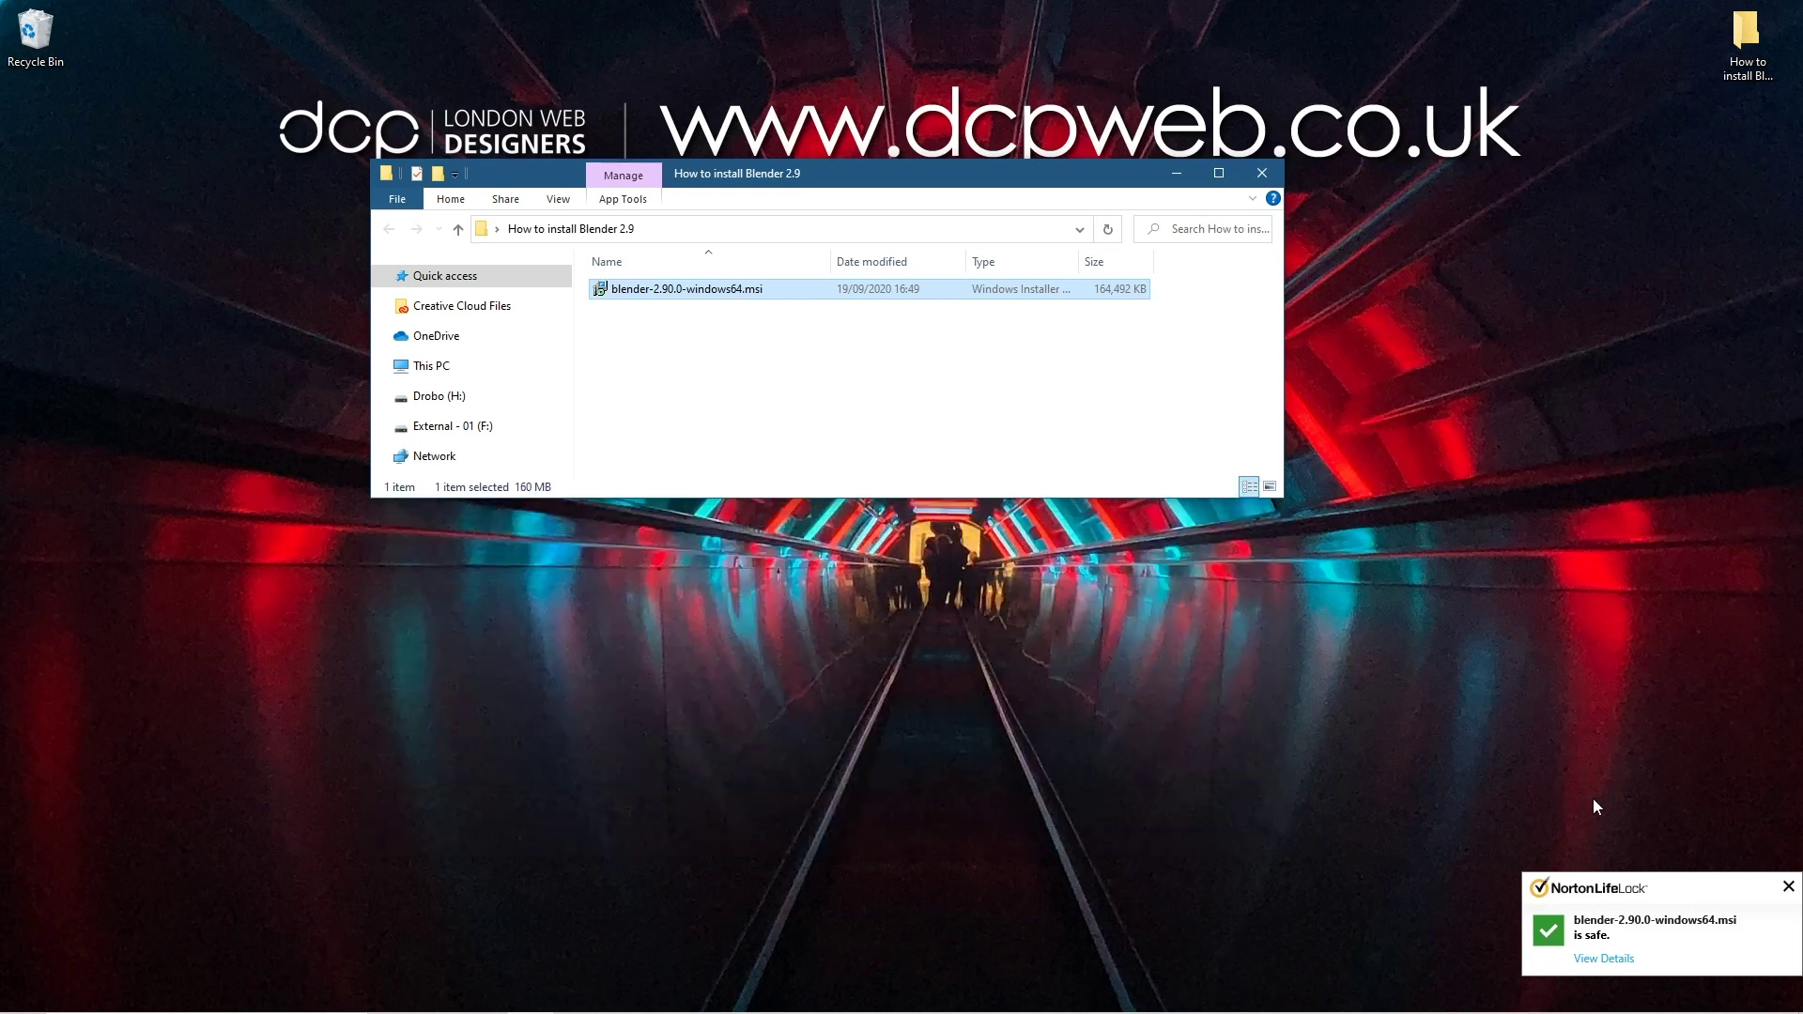
left_click(1775, 886)
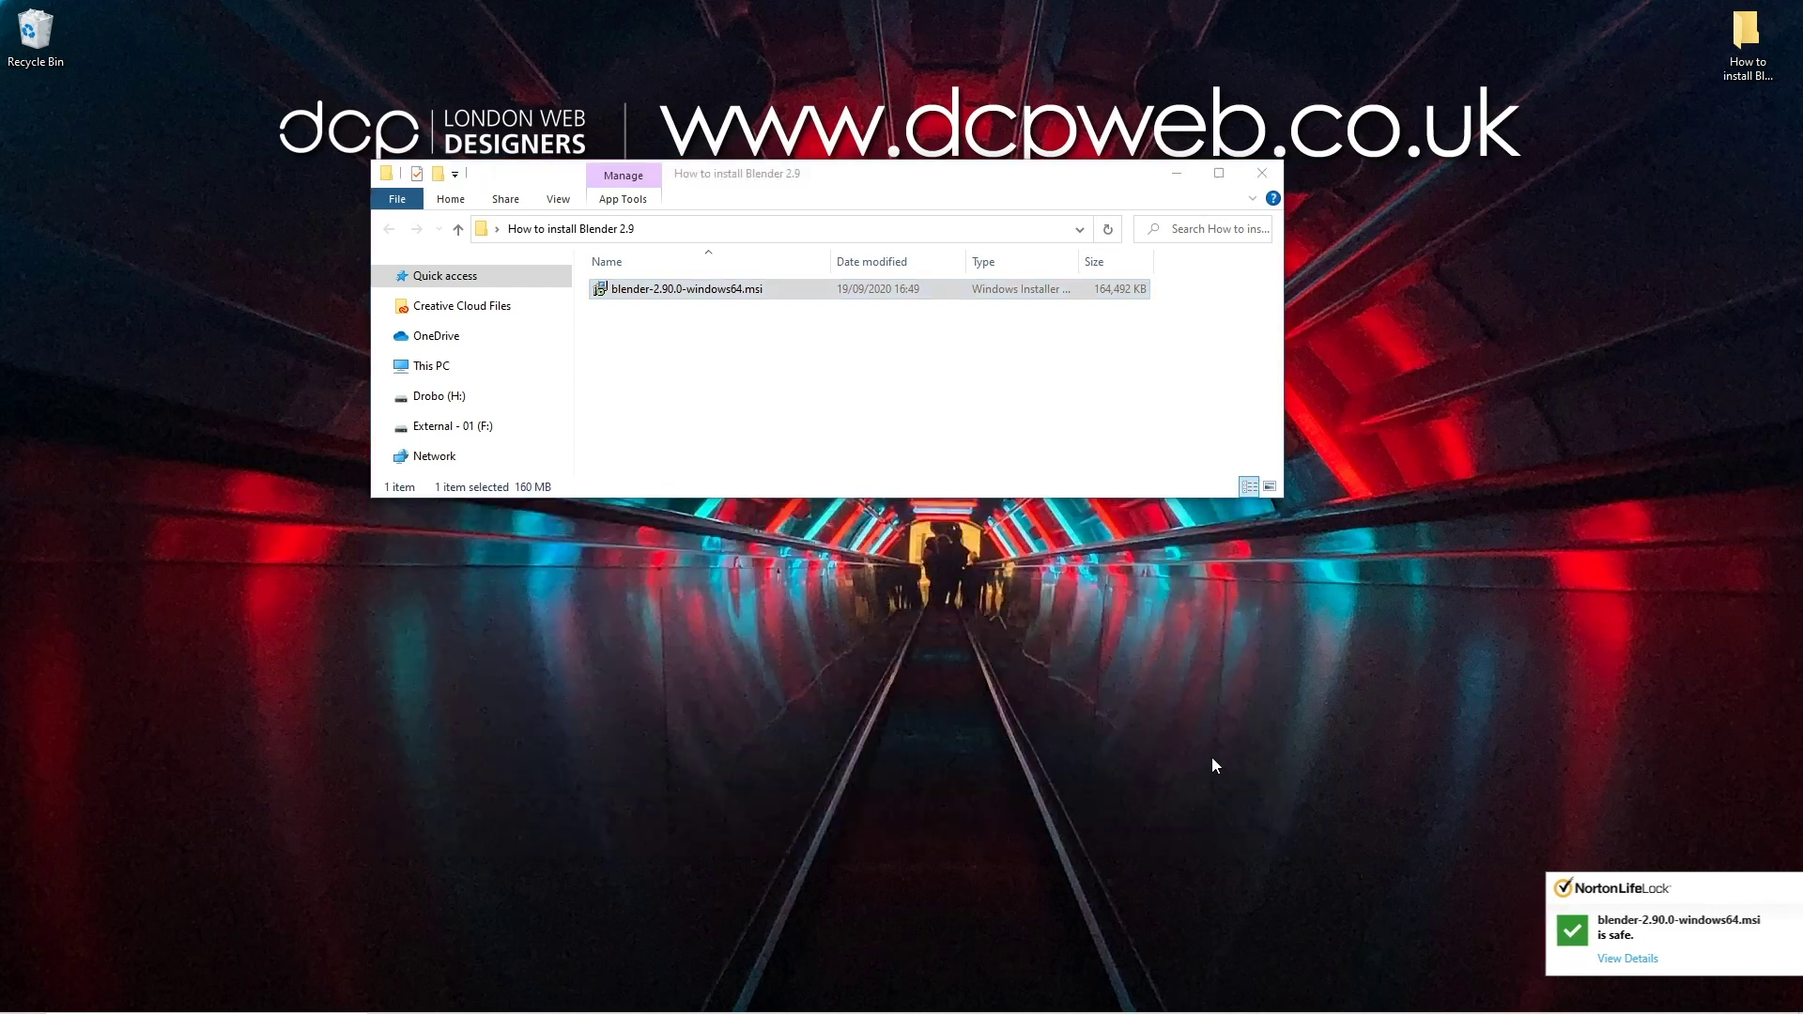
- Launch the blender-2.90.0-windows64.msi installer, close the folder window, and accept the license agreement in the setup wizard
double_click(687, 292)
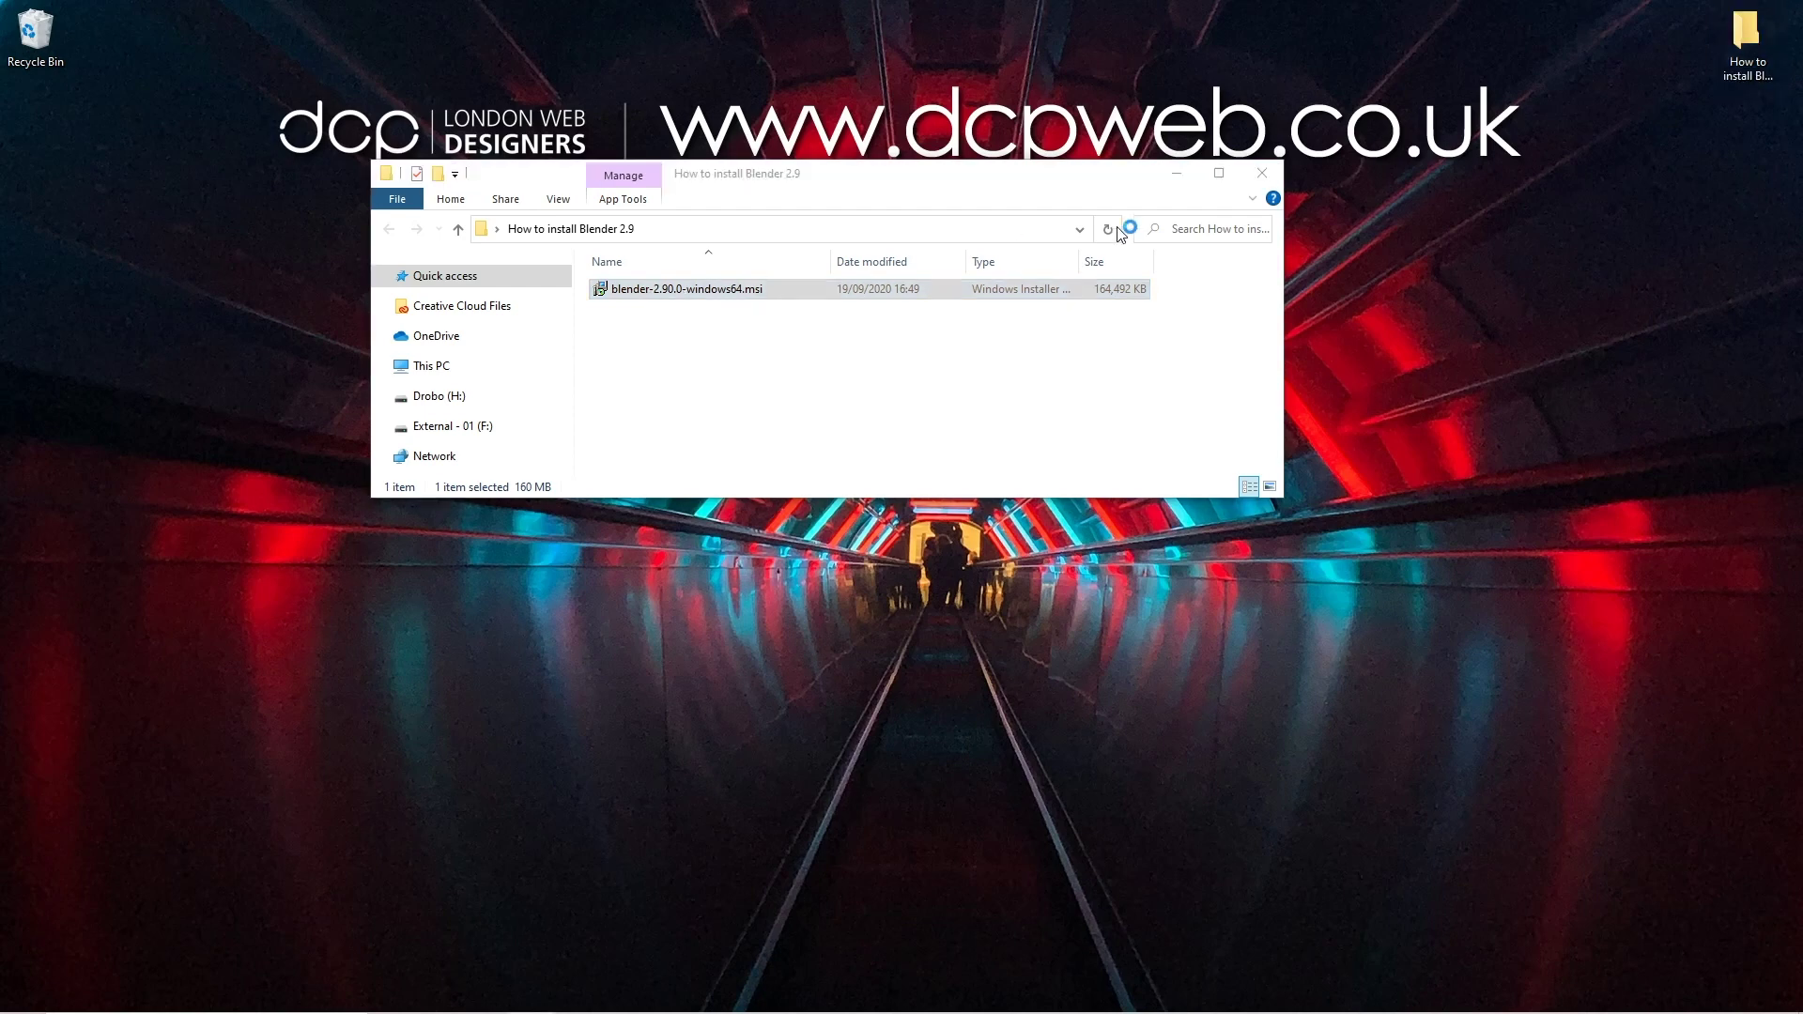
left_click(1263, 174)
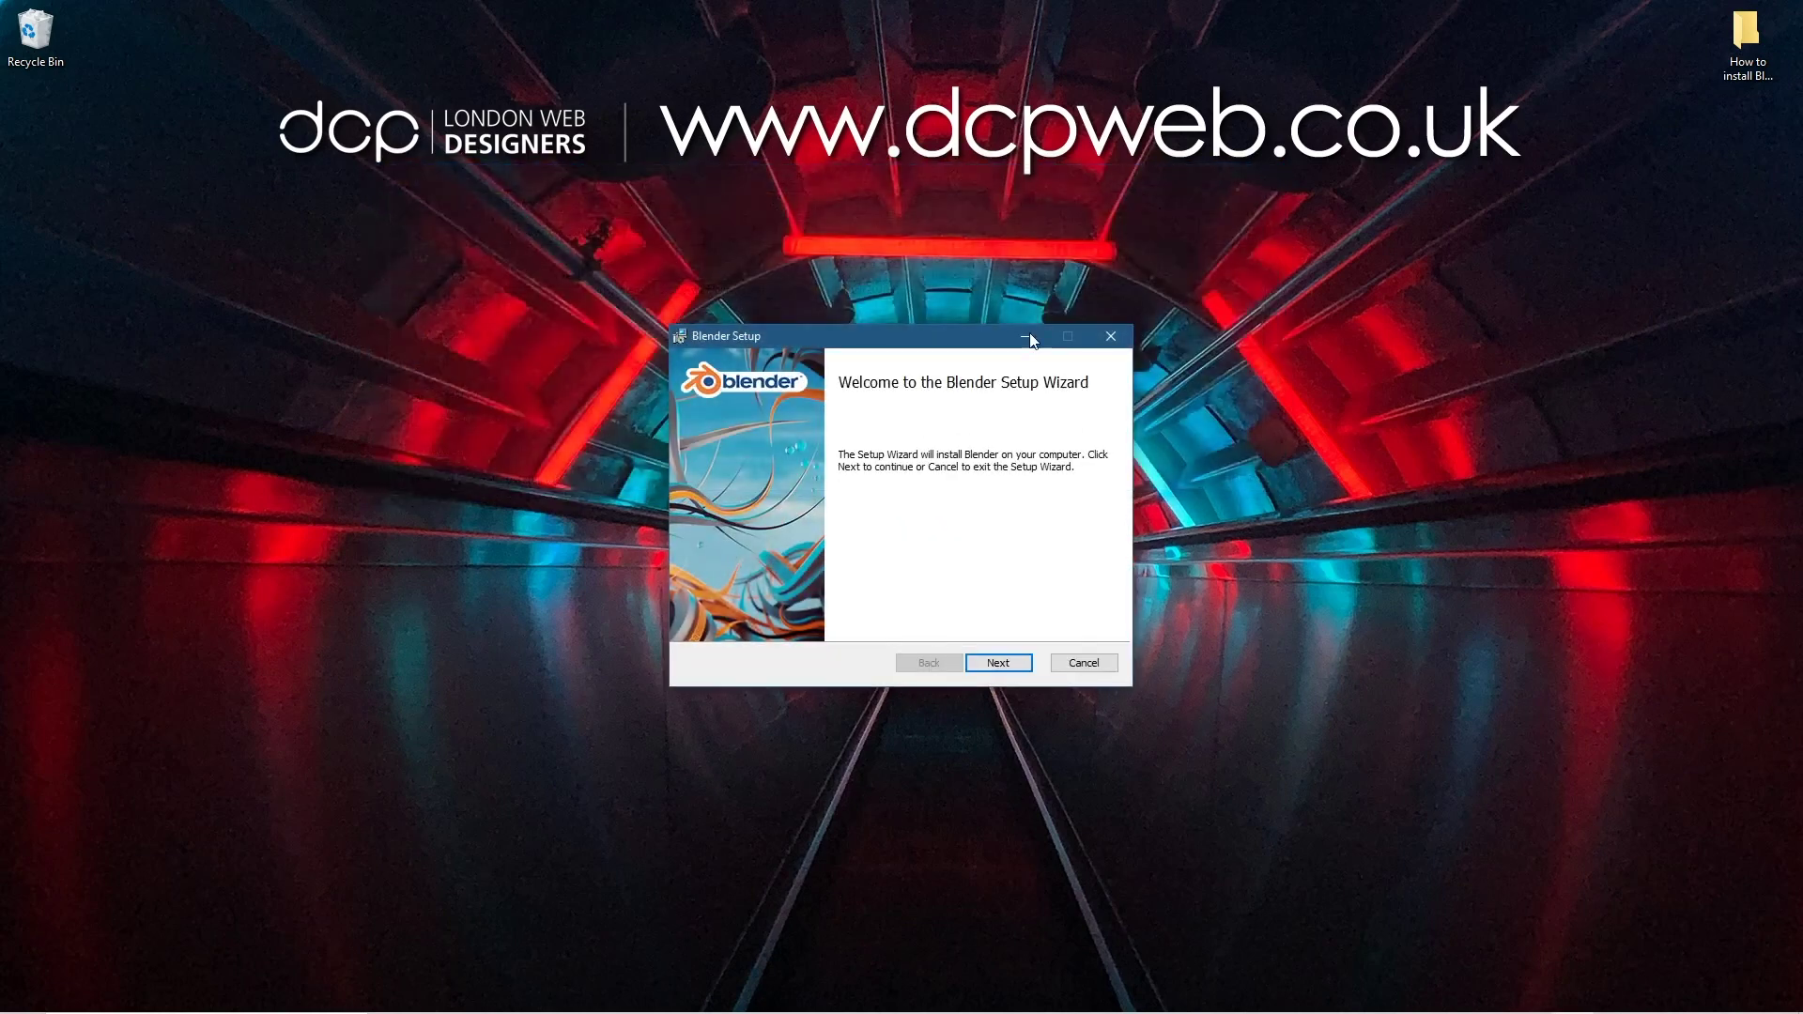
left_click(998, 663)
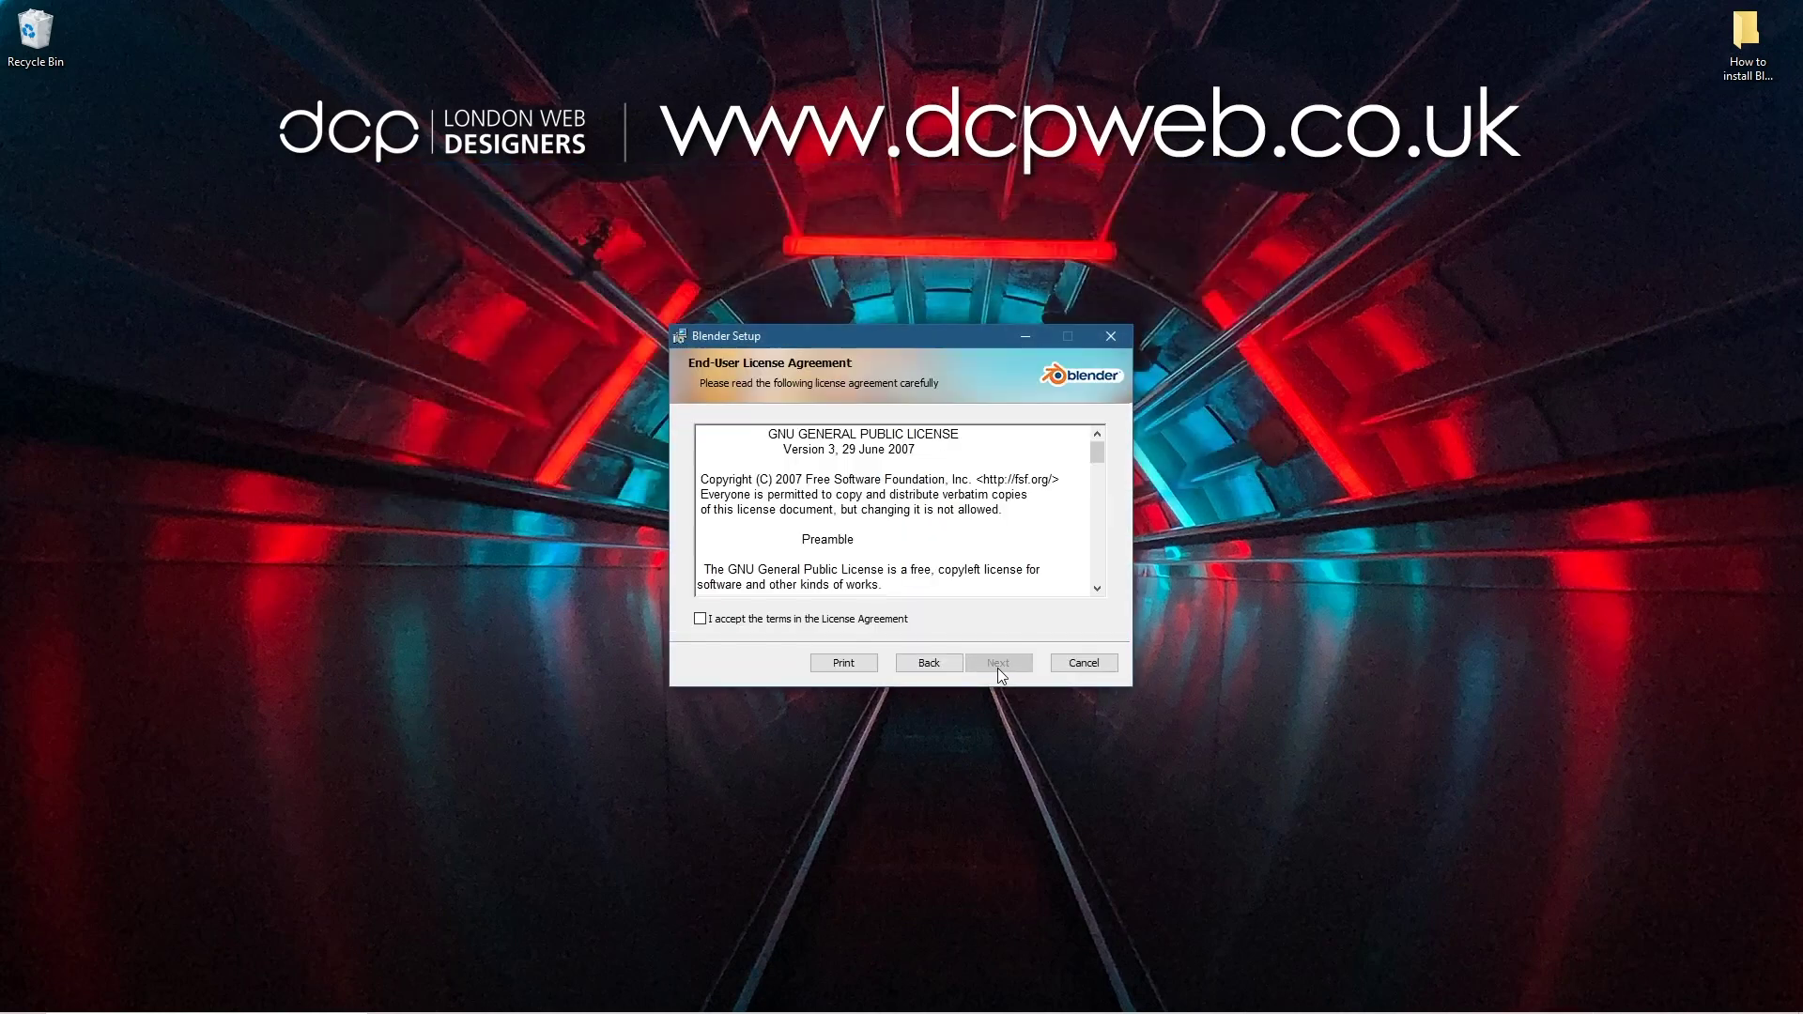
left_click(700, 618)
left_click_drag(1100, 452, 1019, 640)
left_click(1003, 667)
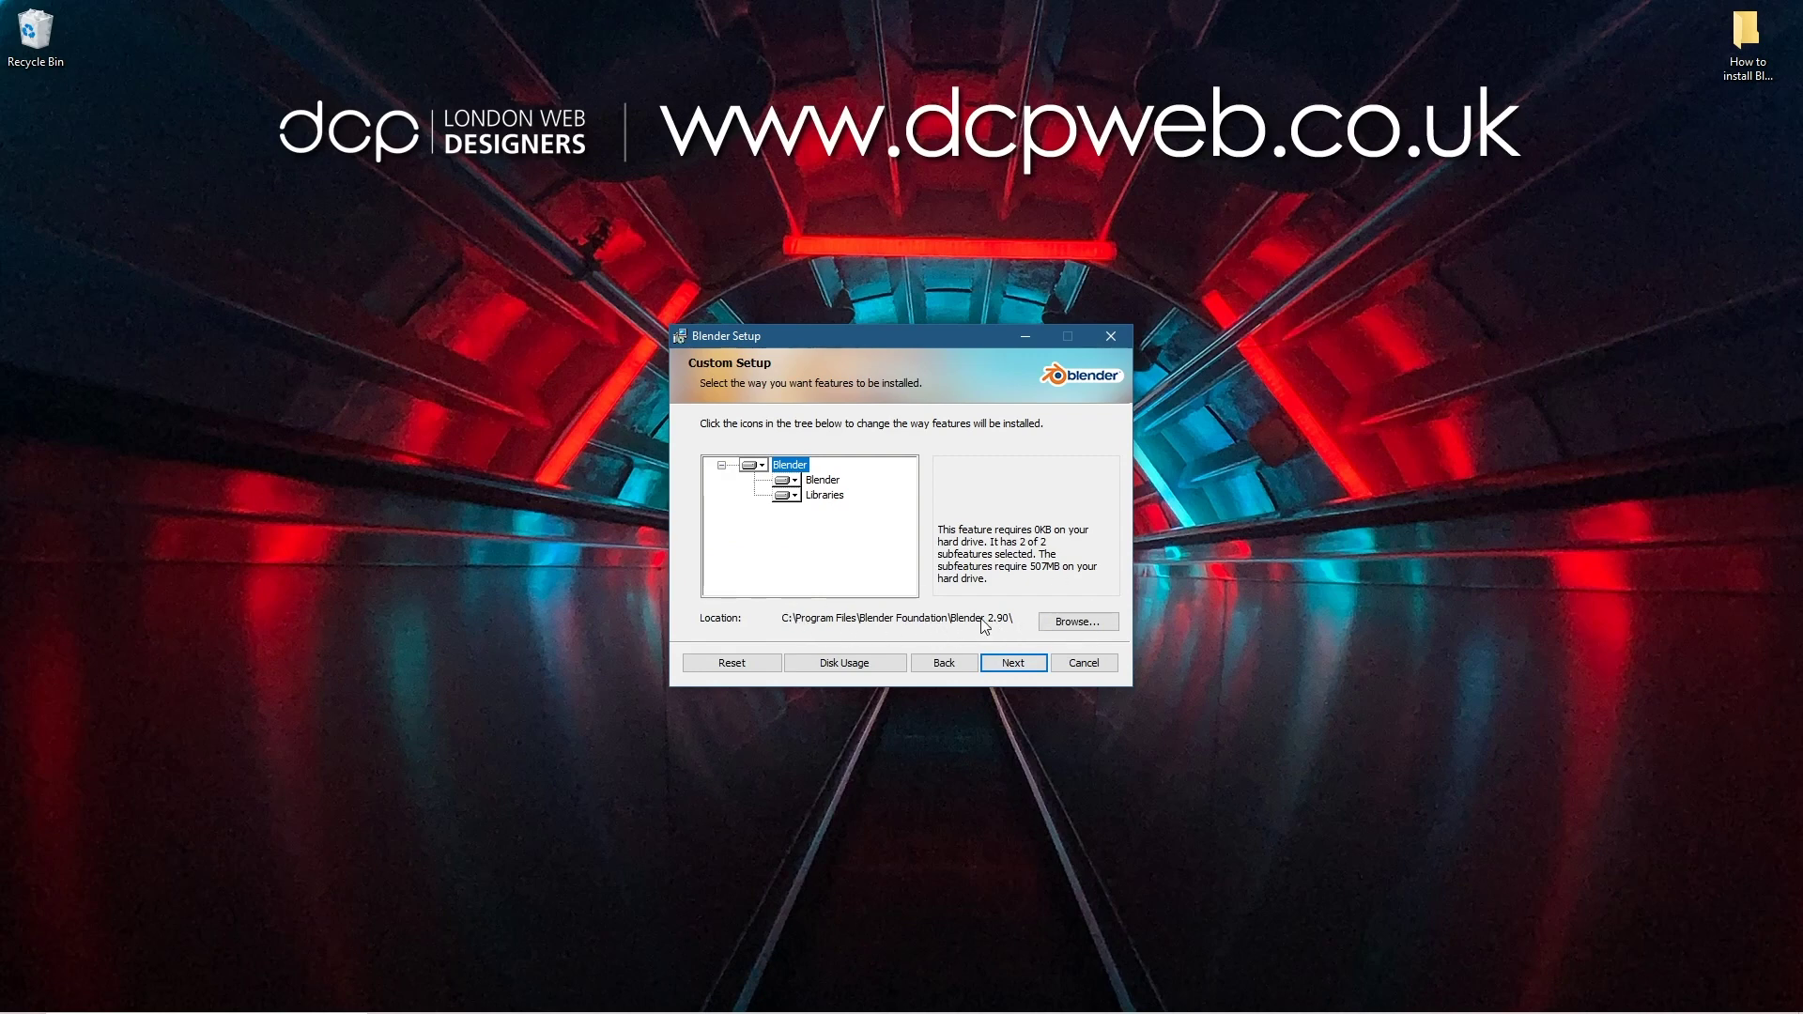
- Install Blender with the default features in C:\Program Files\Blender Foundation\Blender 2.90\ and exit the setup wizard
left_click(1014, 664)
left_click(1010, 662)
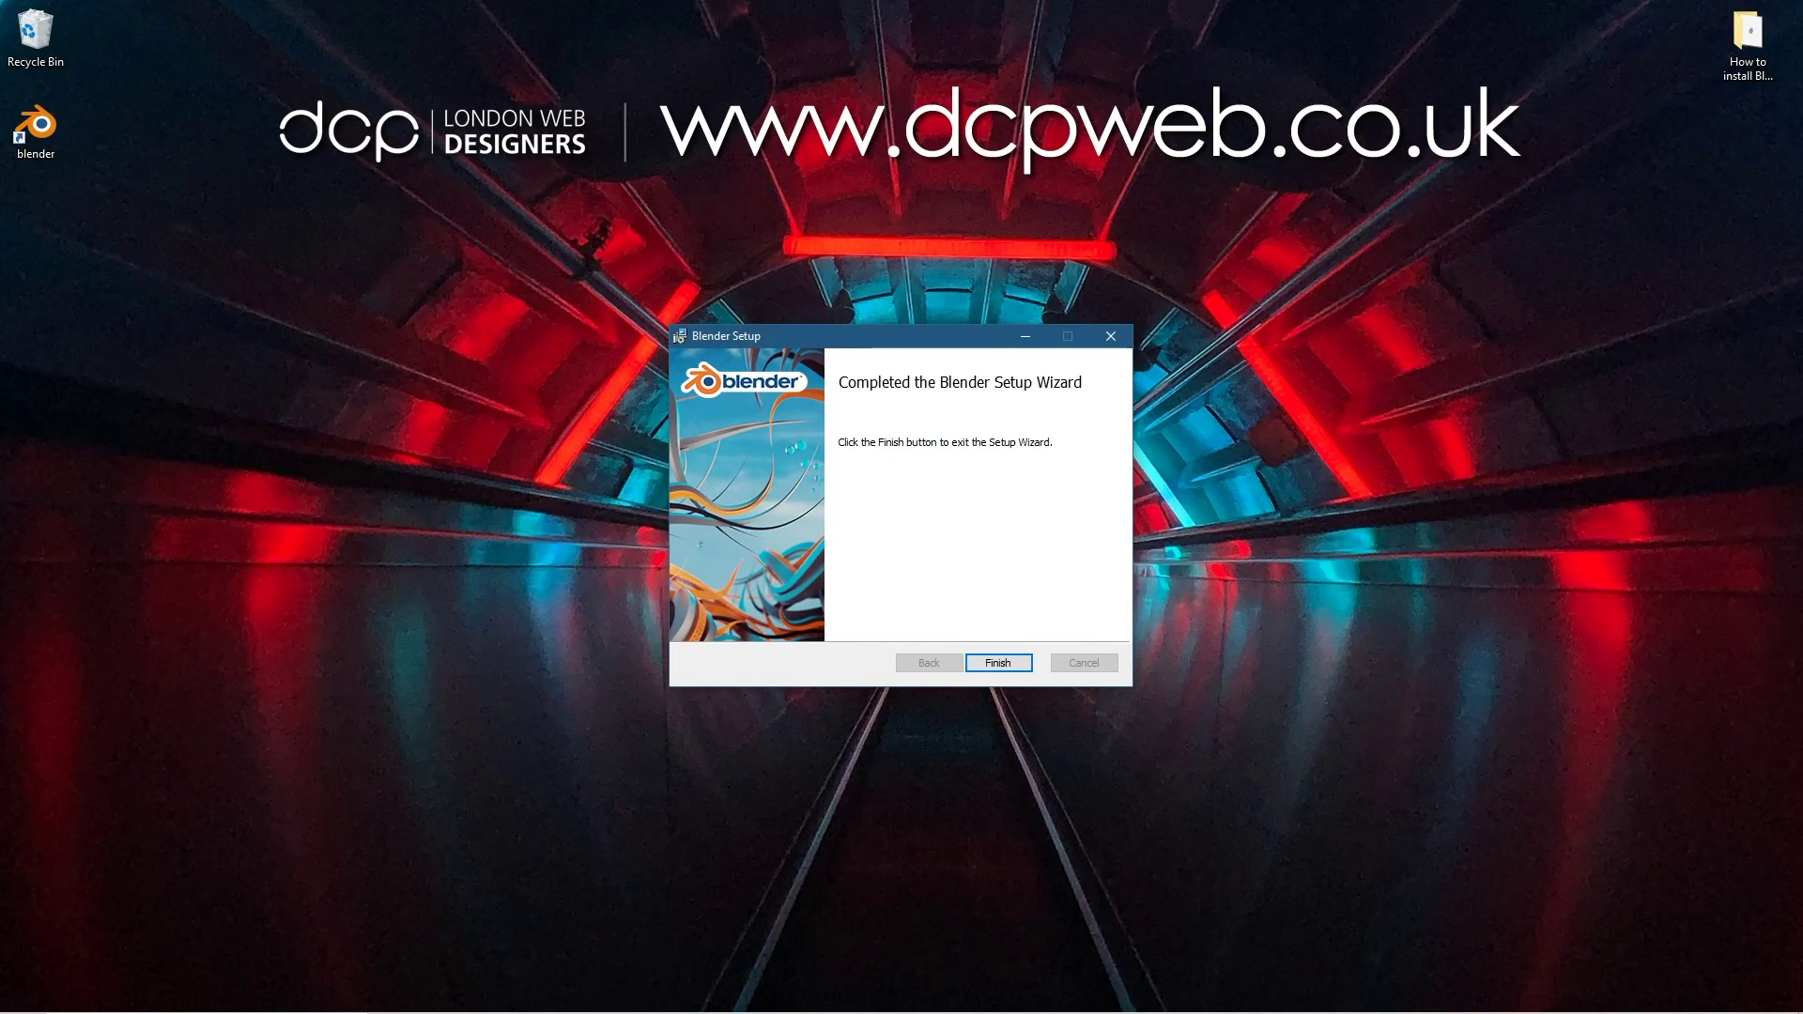
left_click(1011, 666)
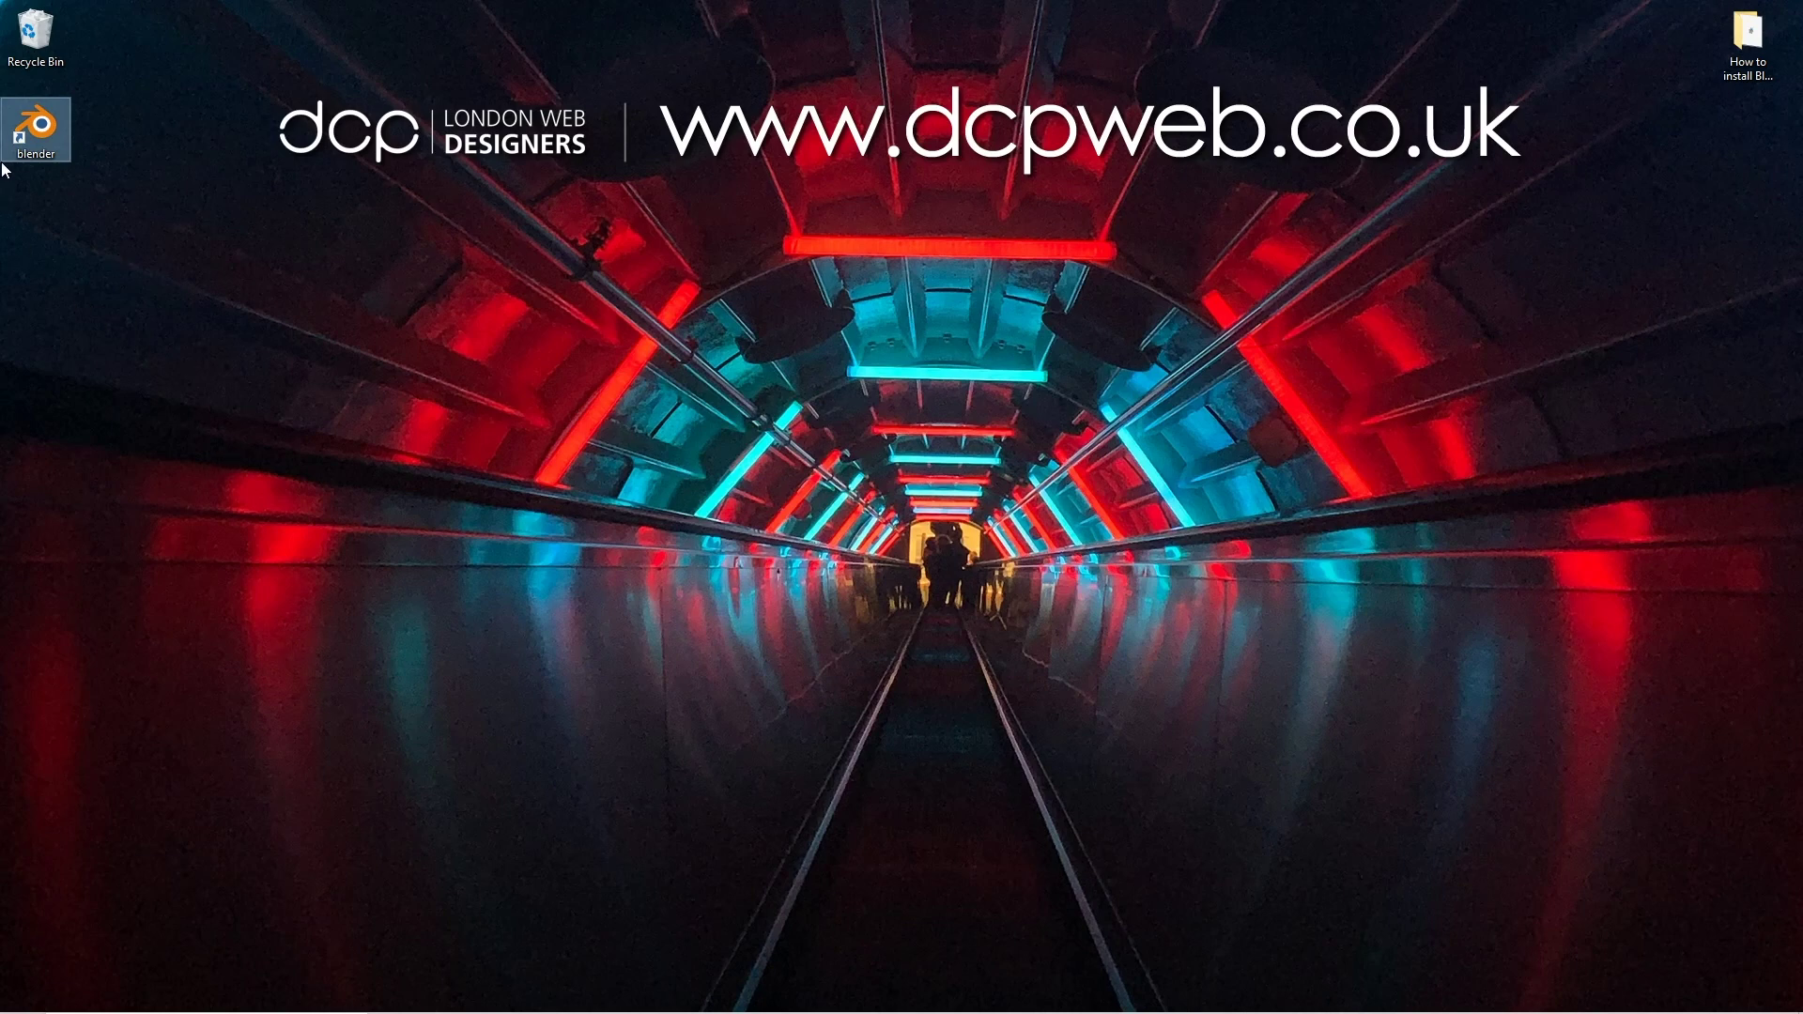
- Delete the Blender desktop shortcut and pin Blender to Start between the Magnifier and MAGIX Movie Edit Pro tiles
left_click_drag(34, 126, 35, 37)
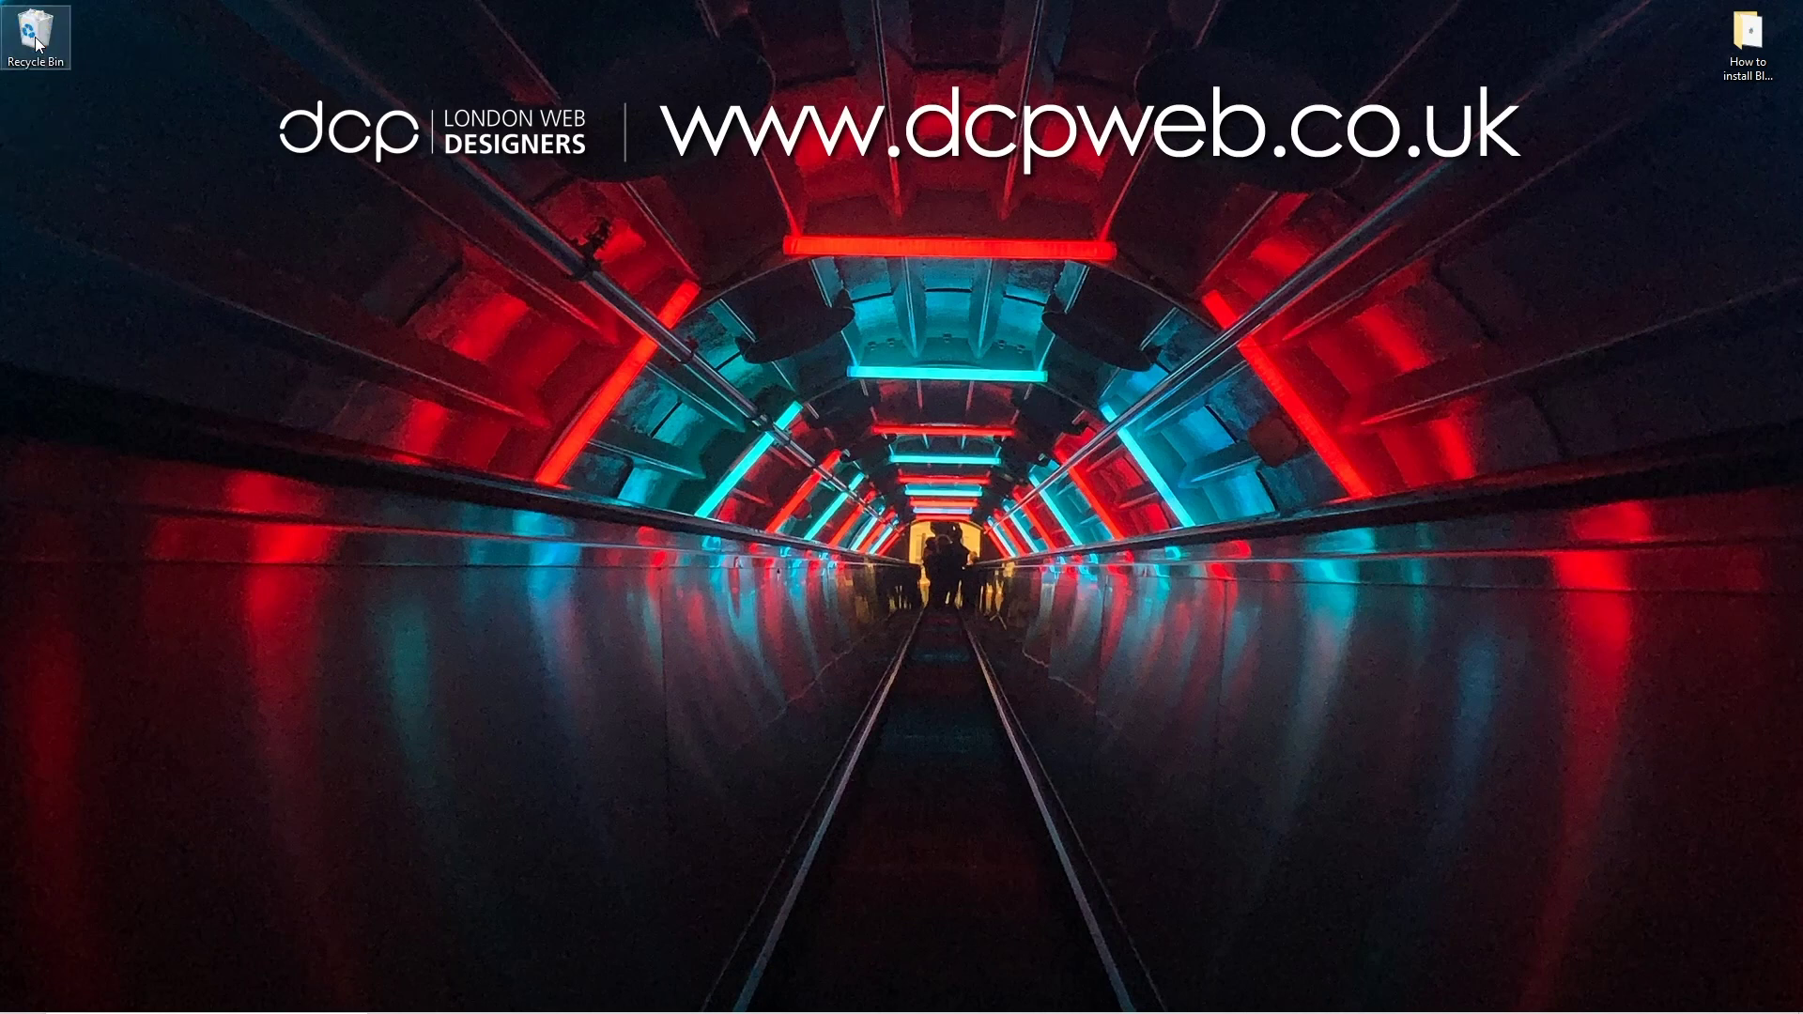
left_click(23, 995)
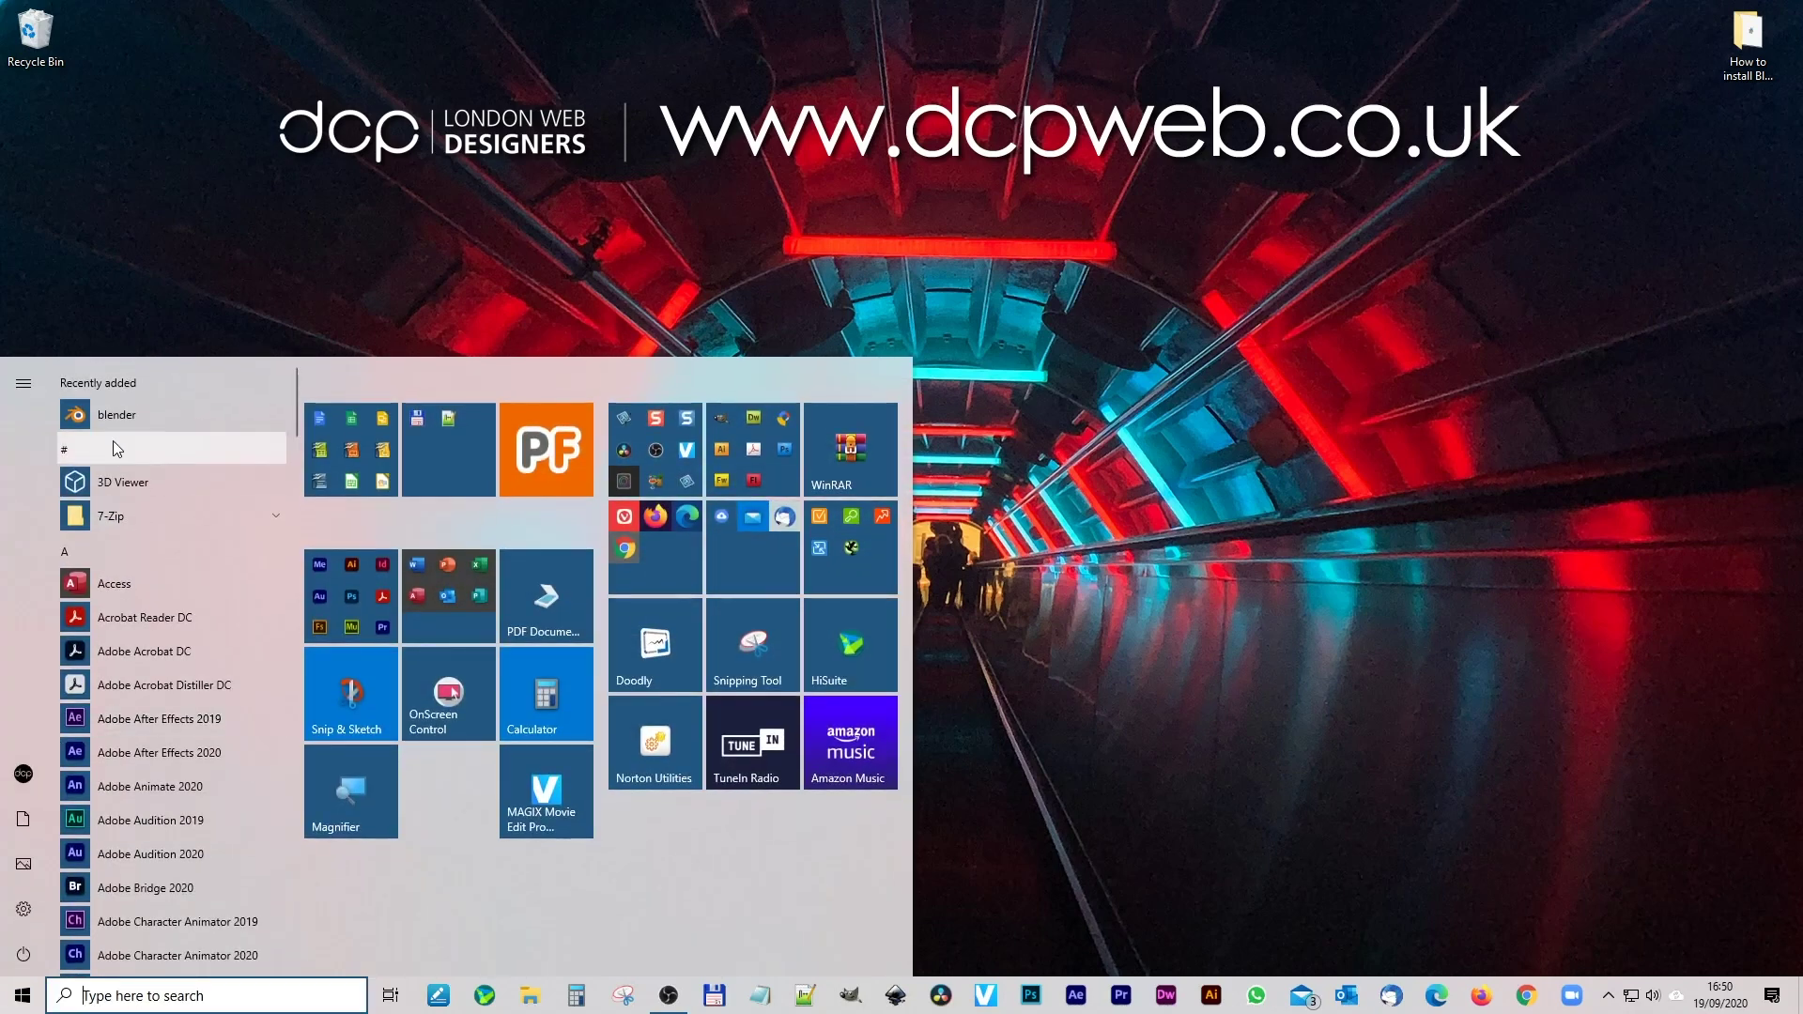
left_click_drag(105, 417, 424, 768)
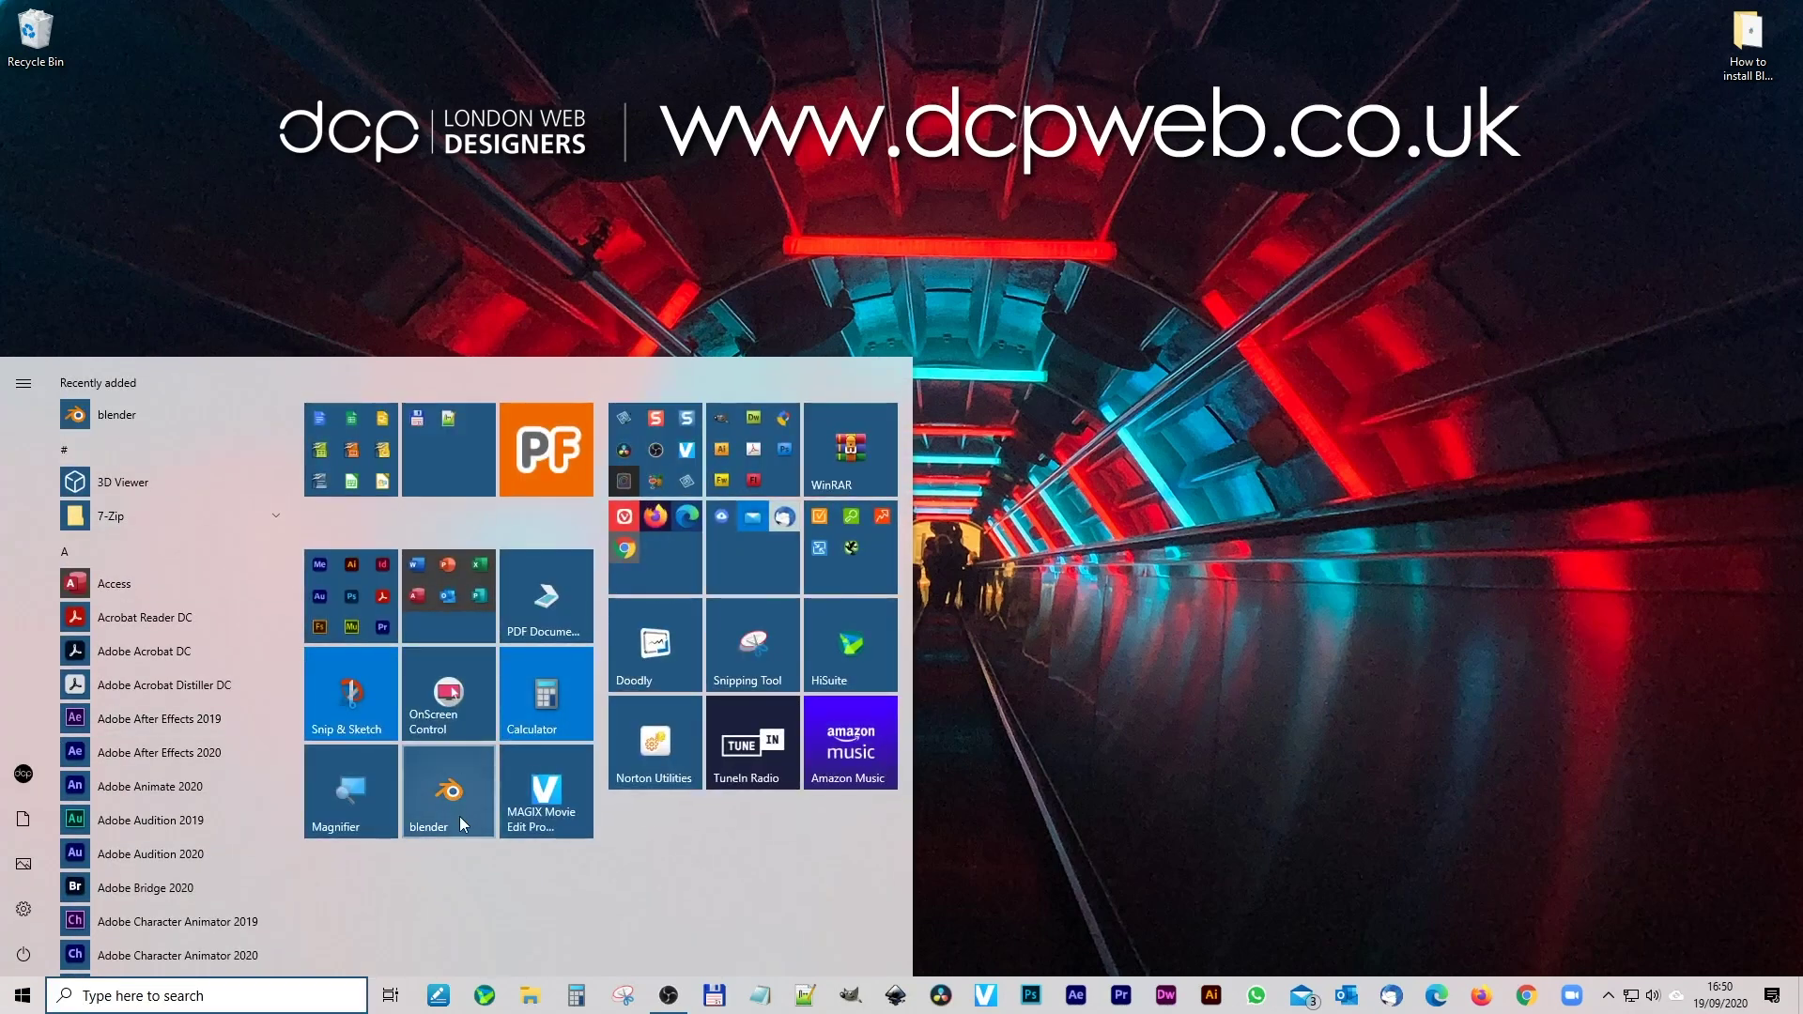
- Pin Blender to the taskbar and reposition its icon directly before the V icon
right_click(447, 791)
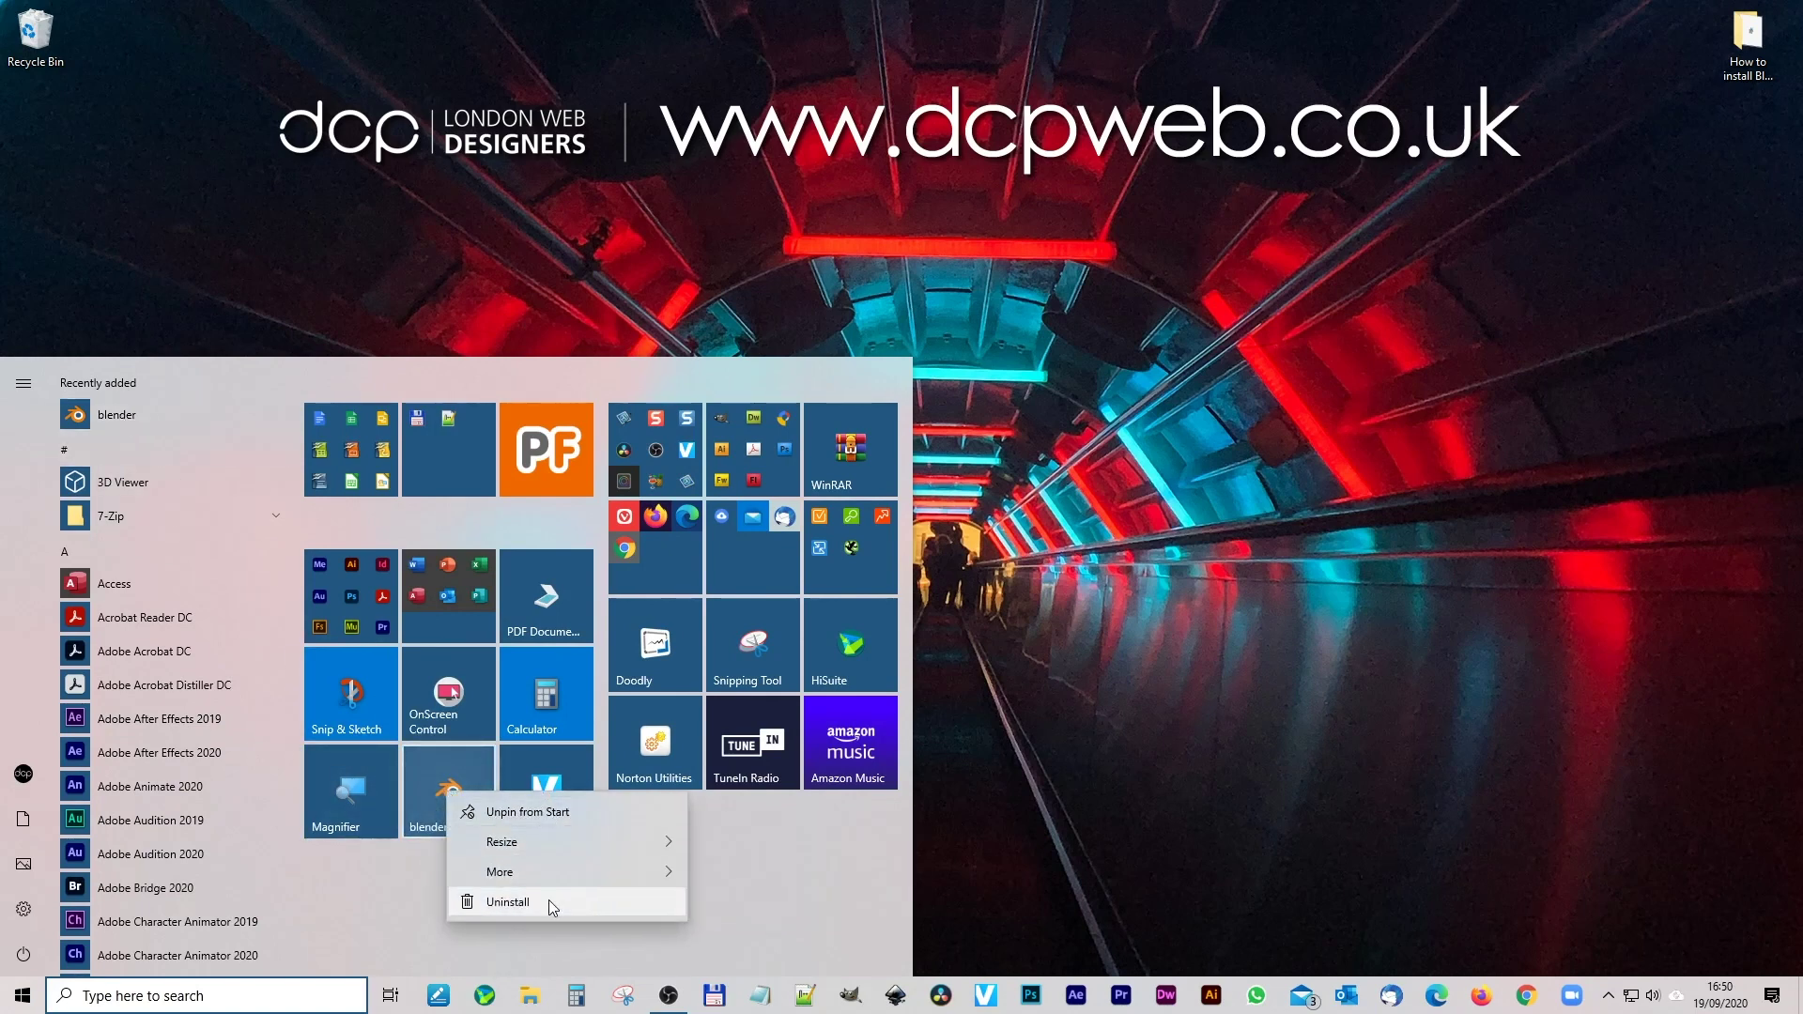
mouse_move(552, 875)
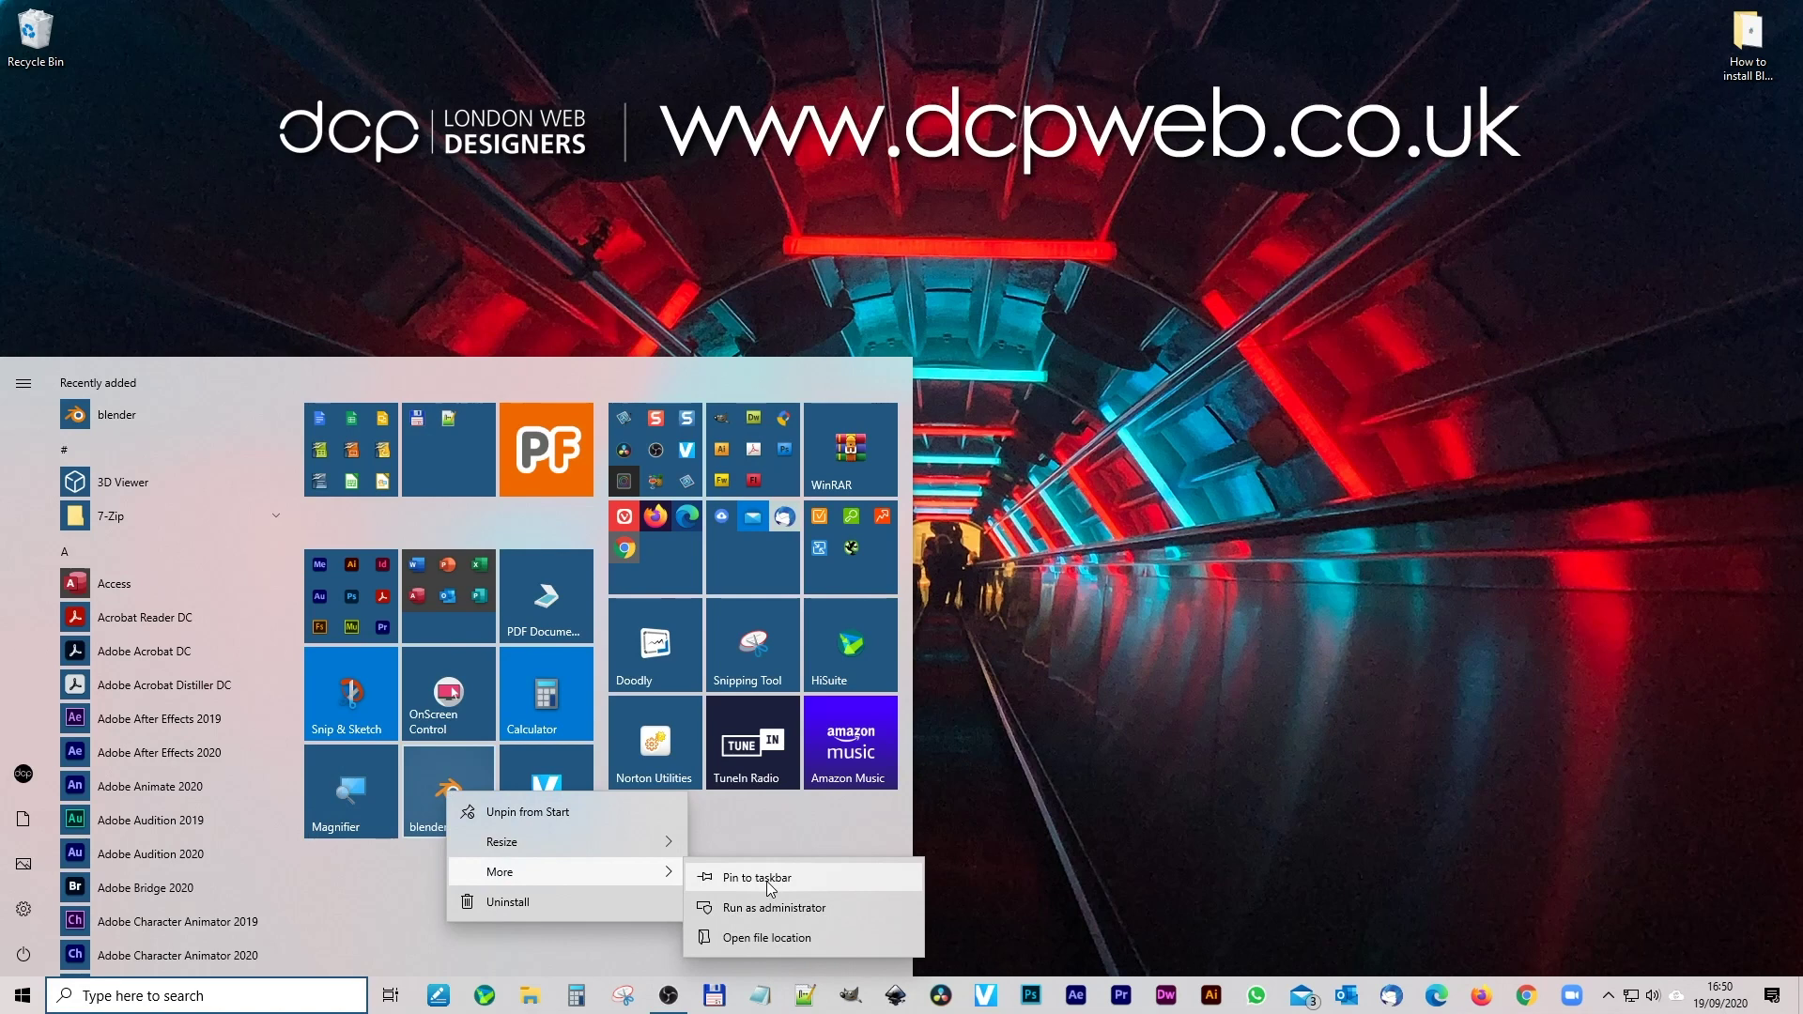
left_click(768, 881)
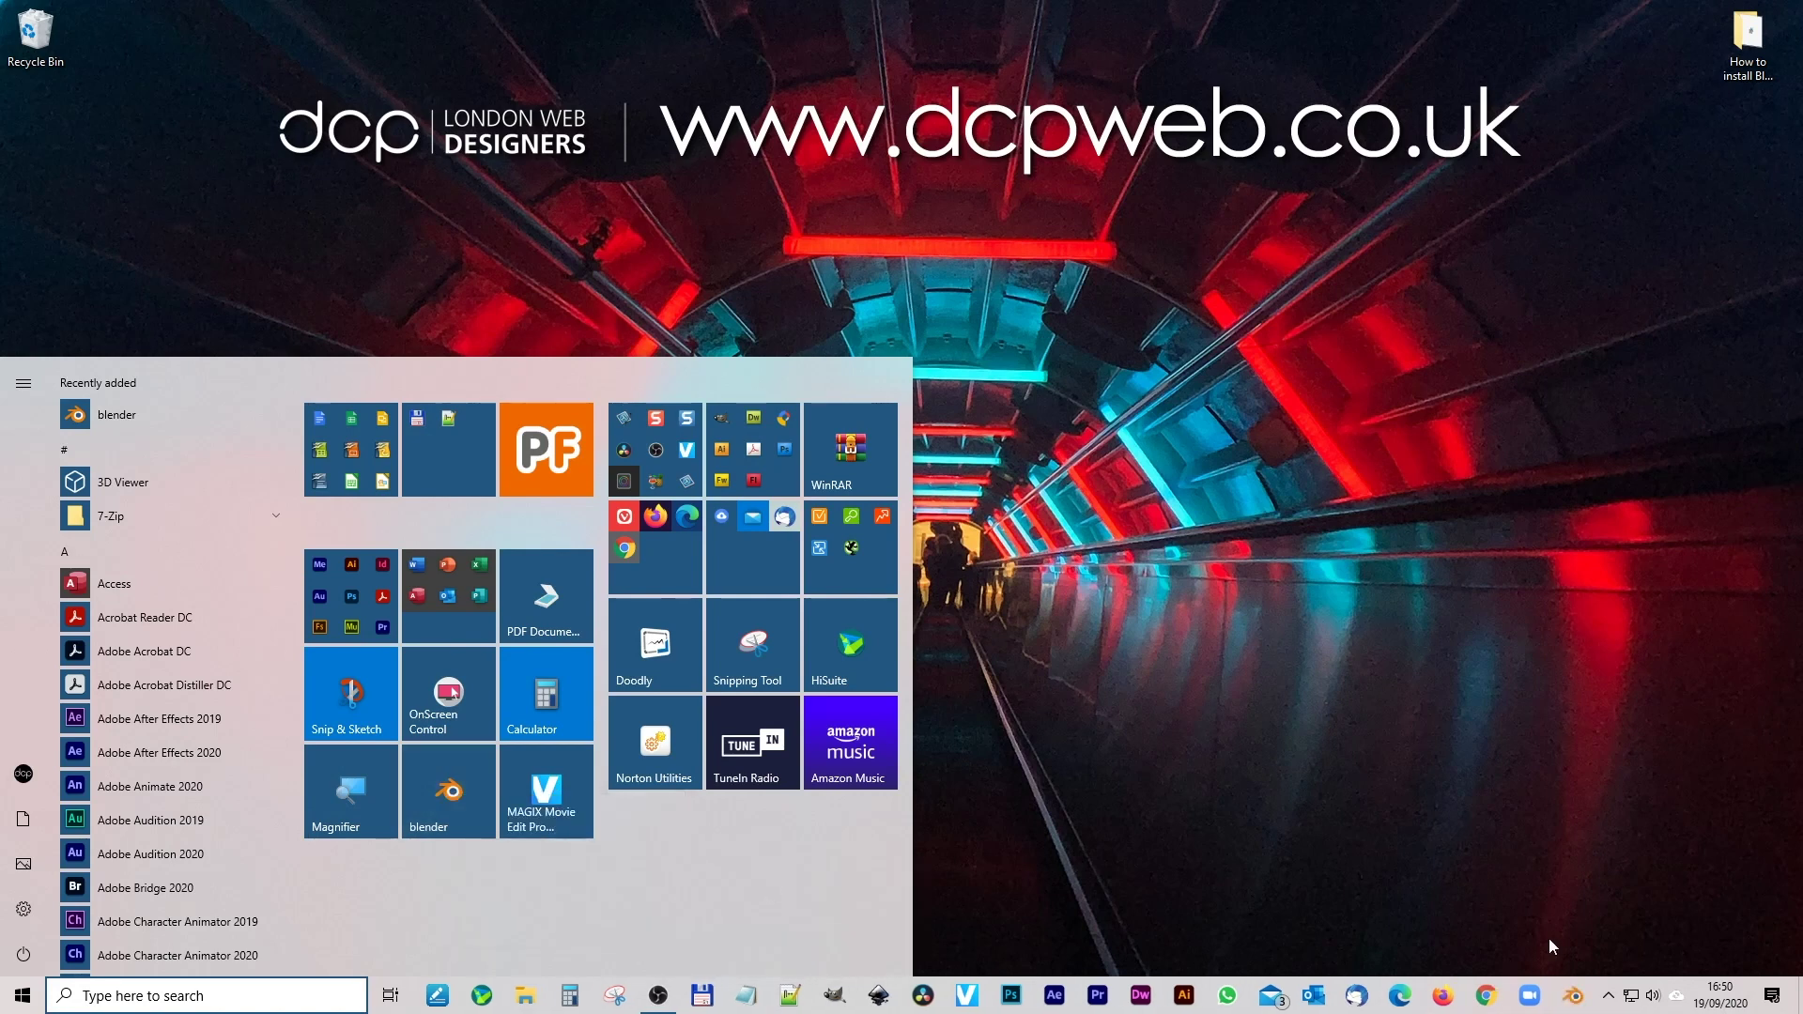
left_click_drag(1573, 1005, 944, 998)
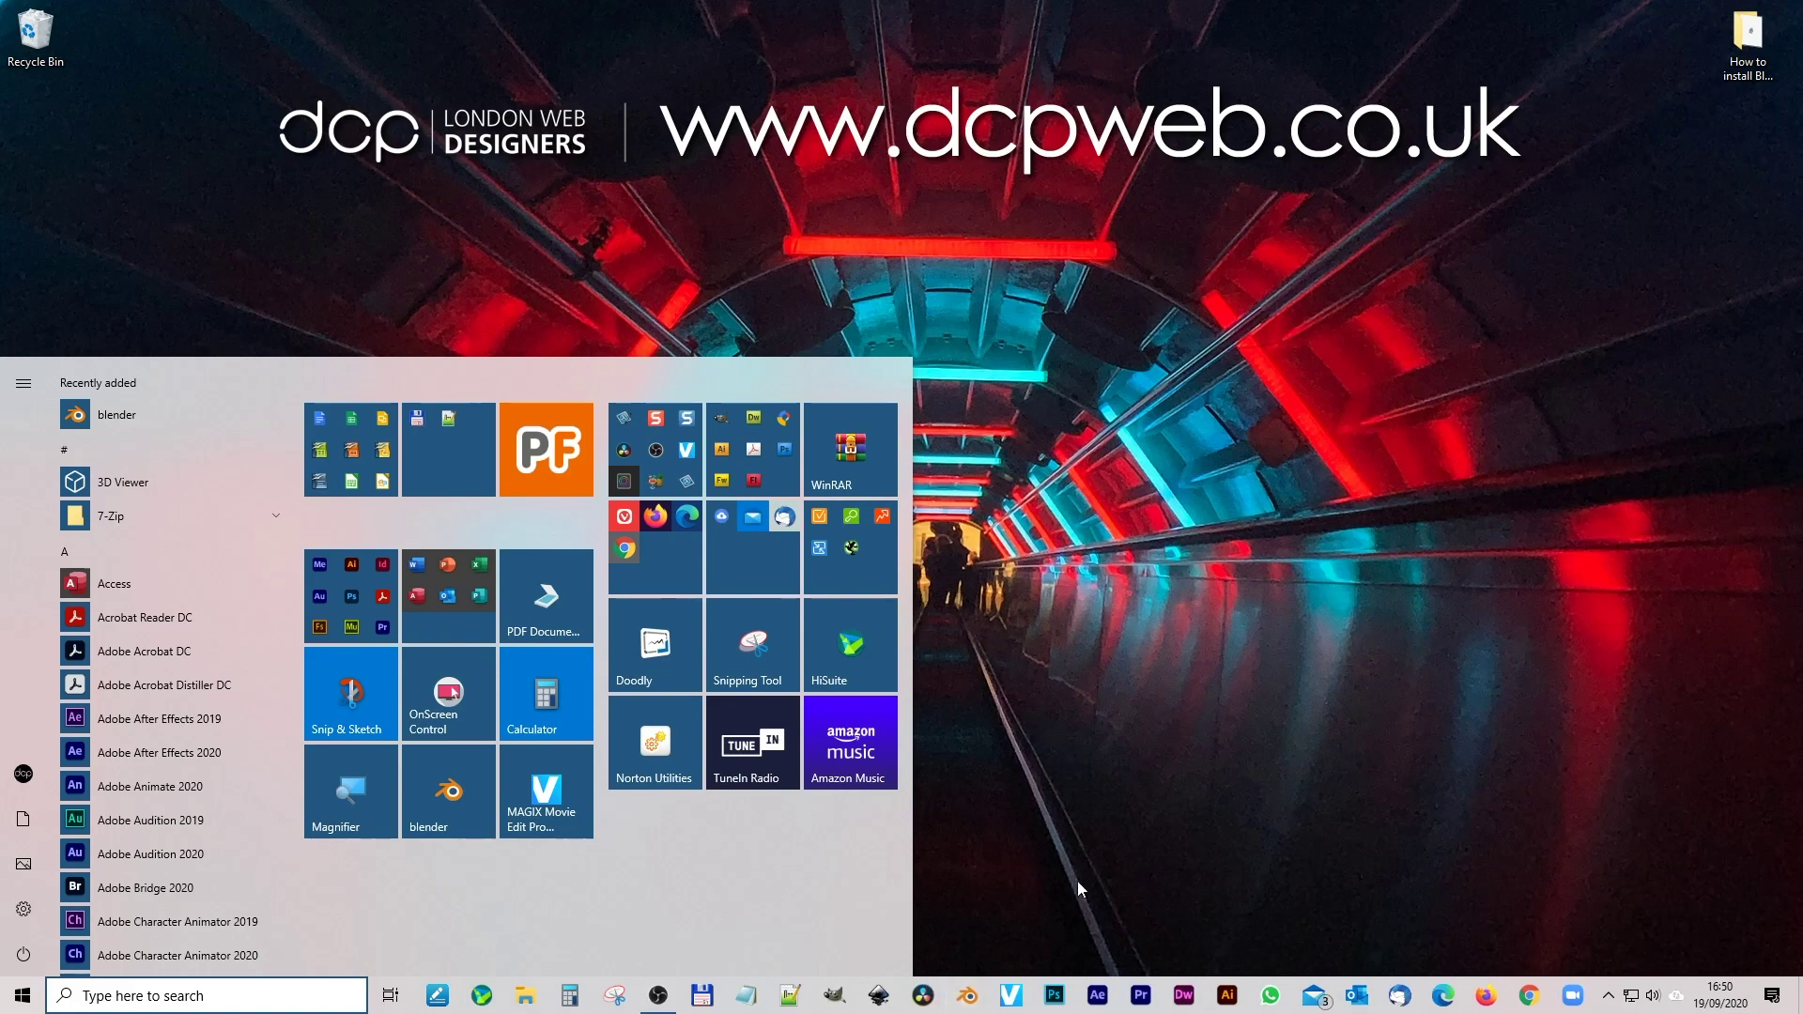
left_click(1078, 883)
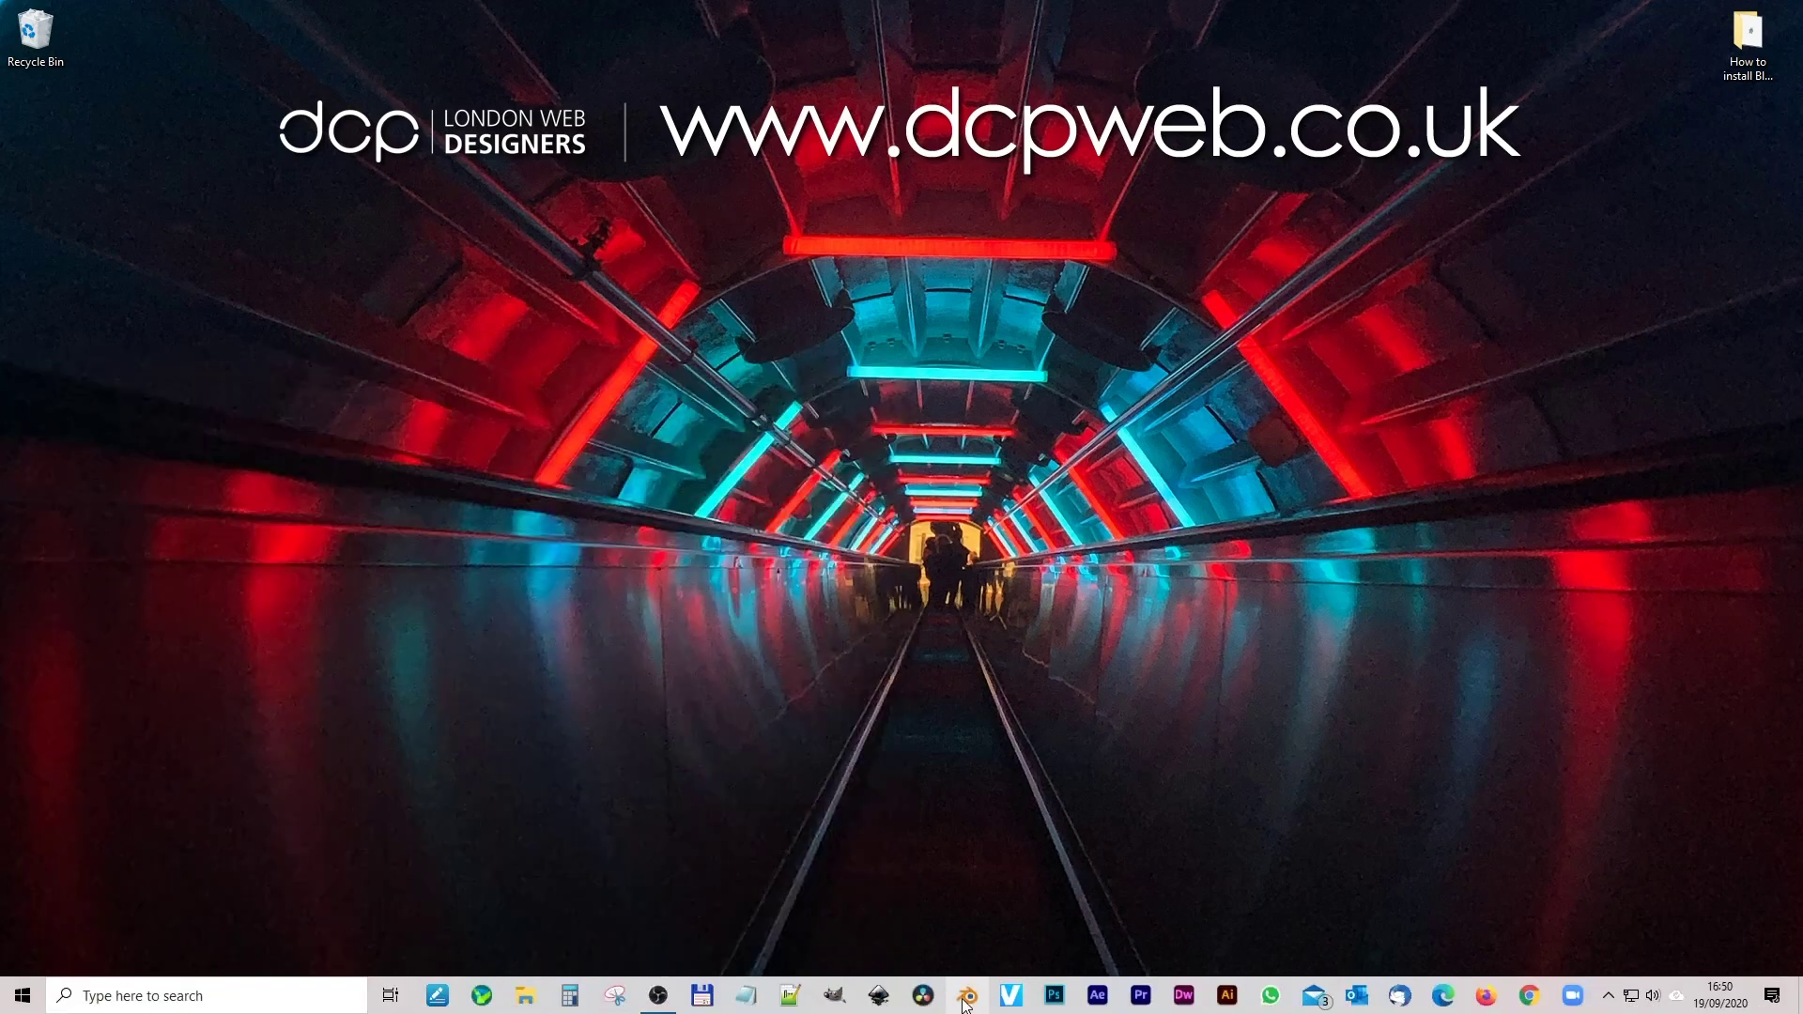
- Launch Blender and keep the English (English) language and the Blender shortcuts in the Quick Setup
left_click(23, 995)
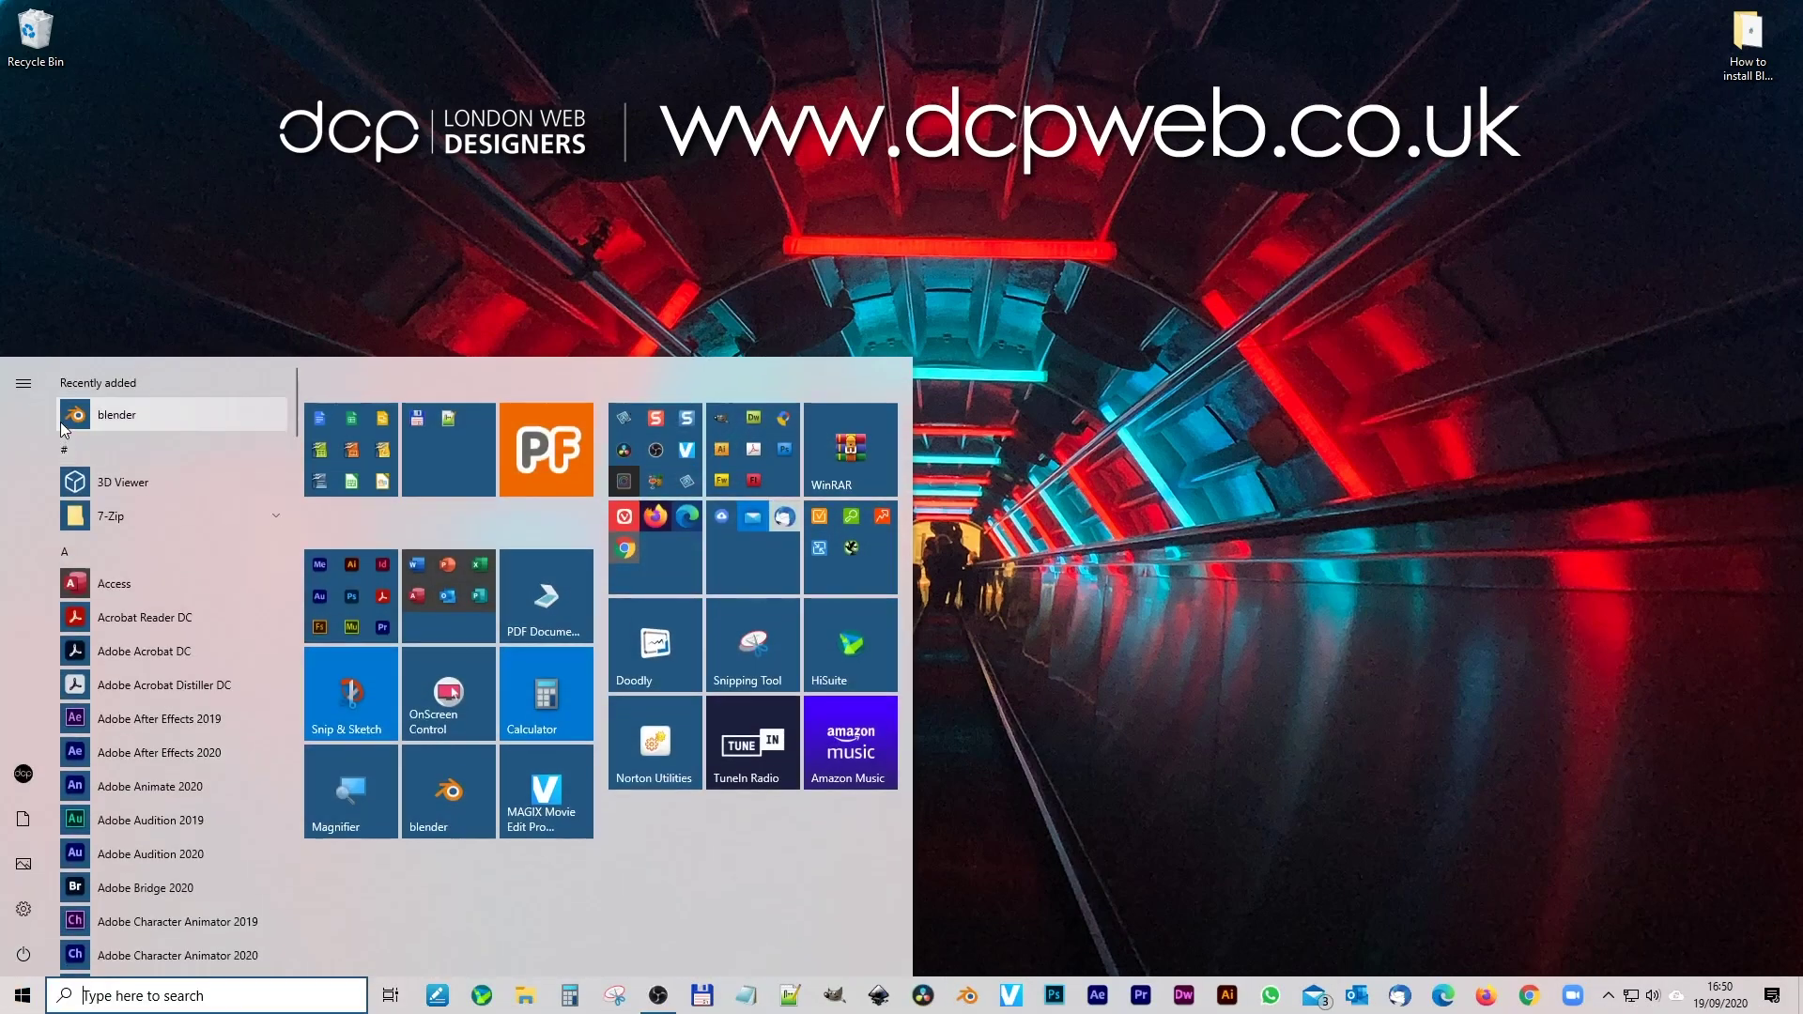
left_click(451, 799)
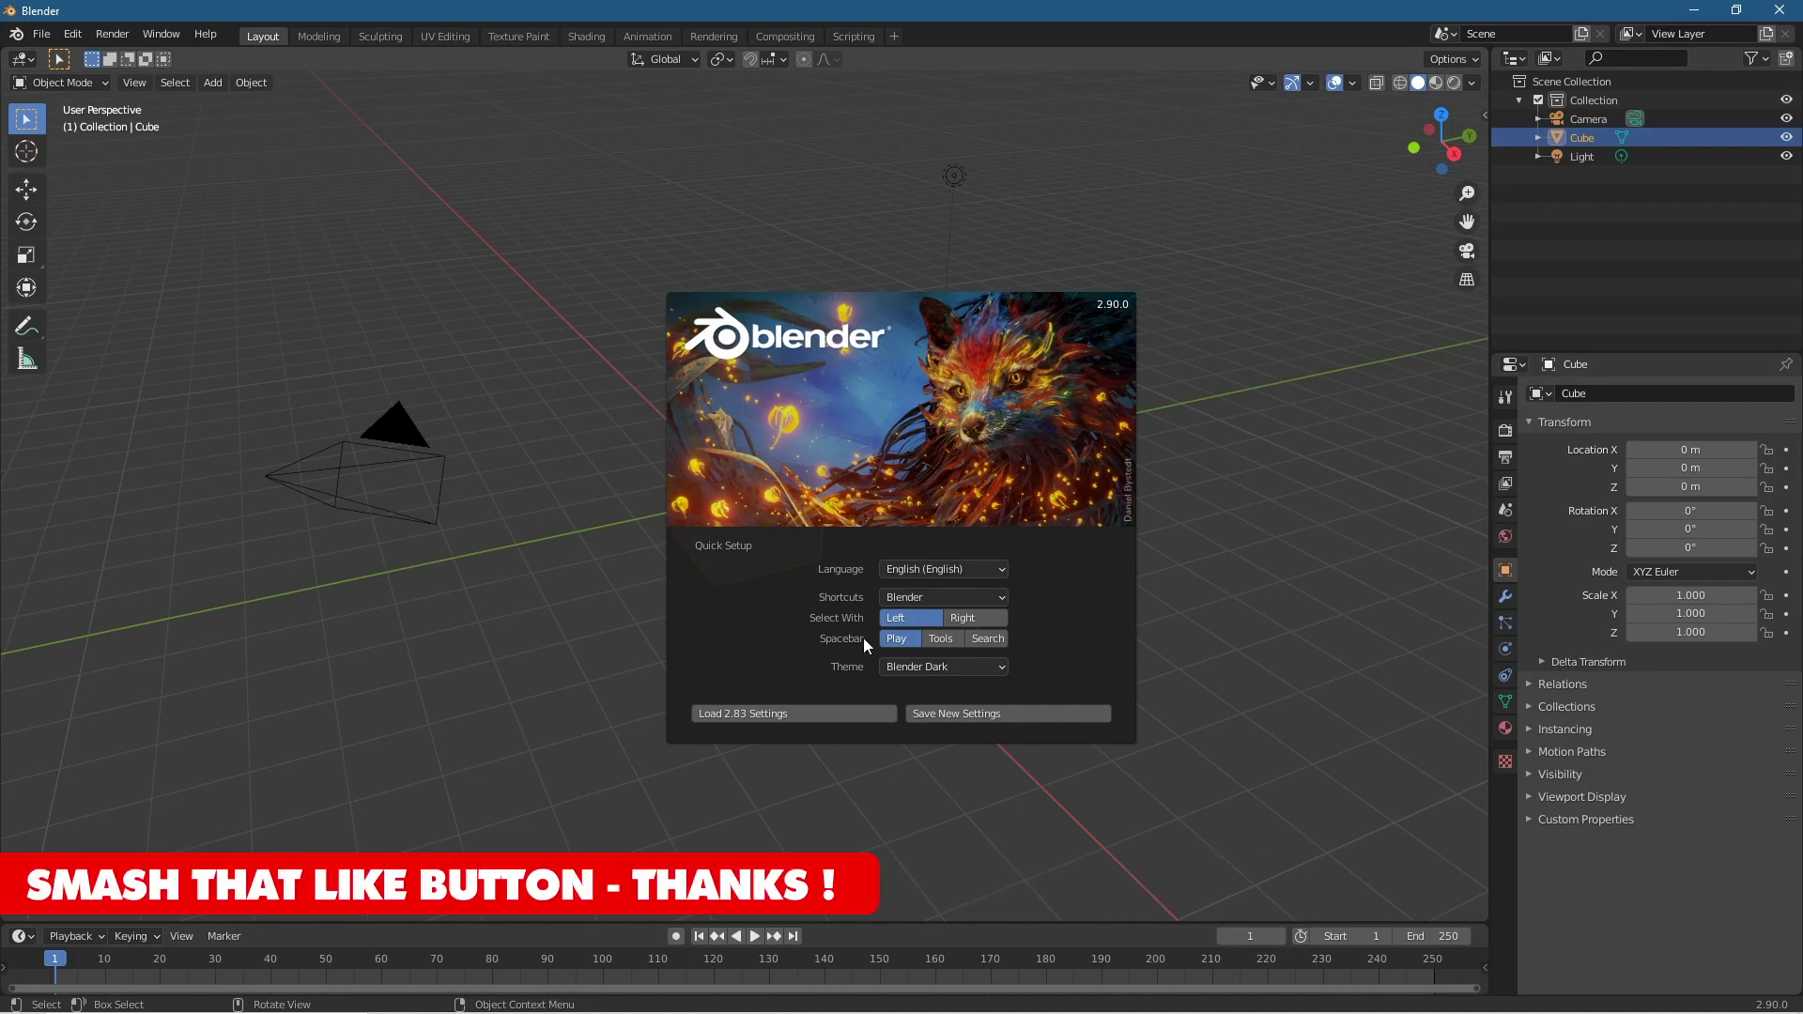
left_click(945, 568)
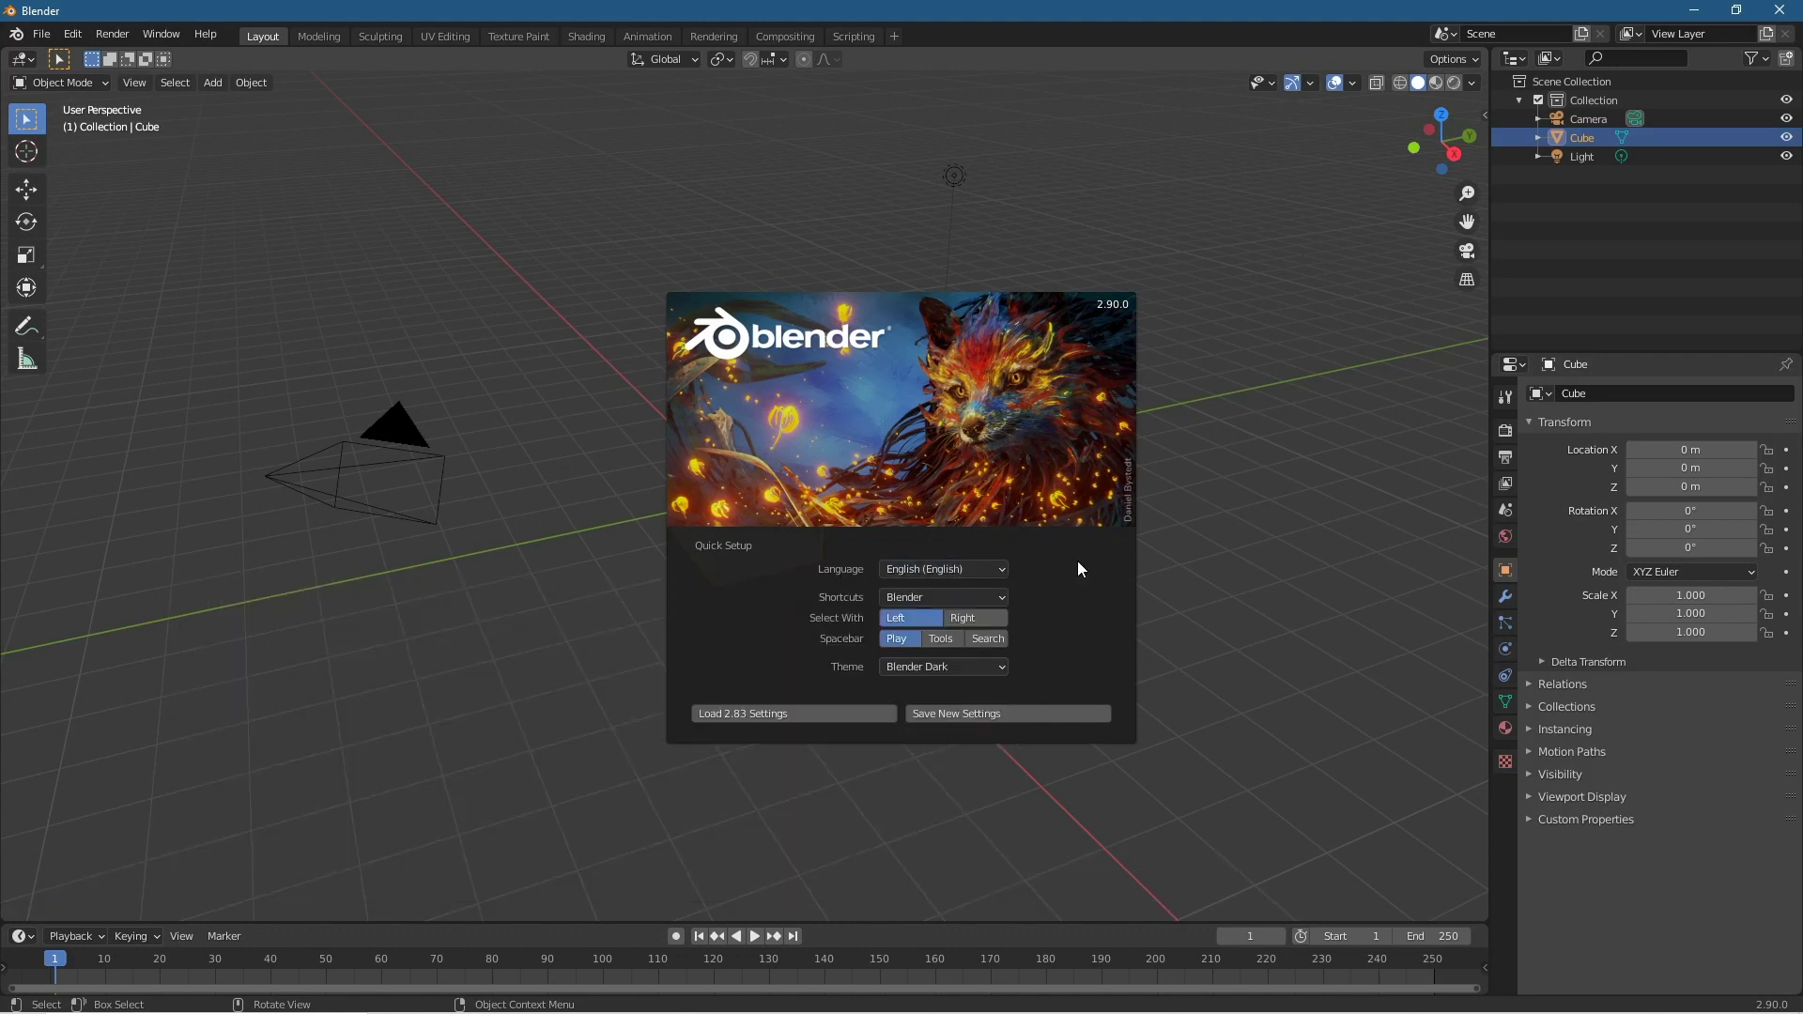
left_click(923, 602)
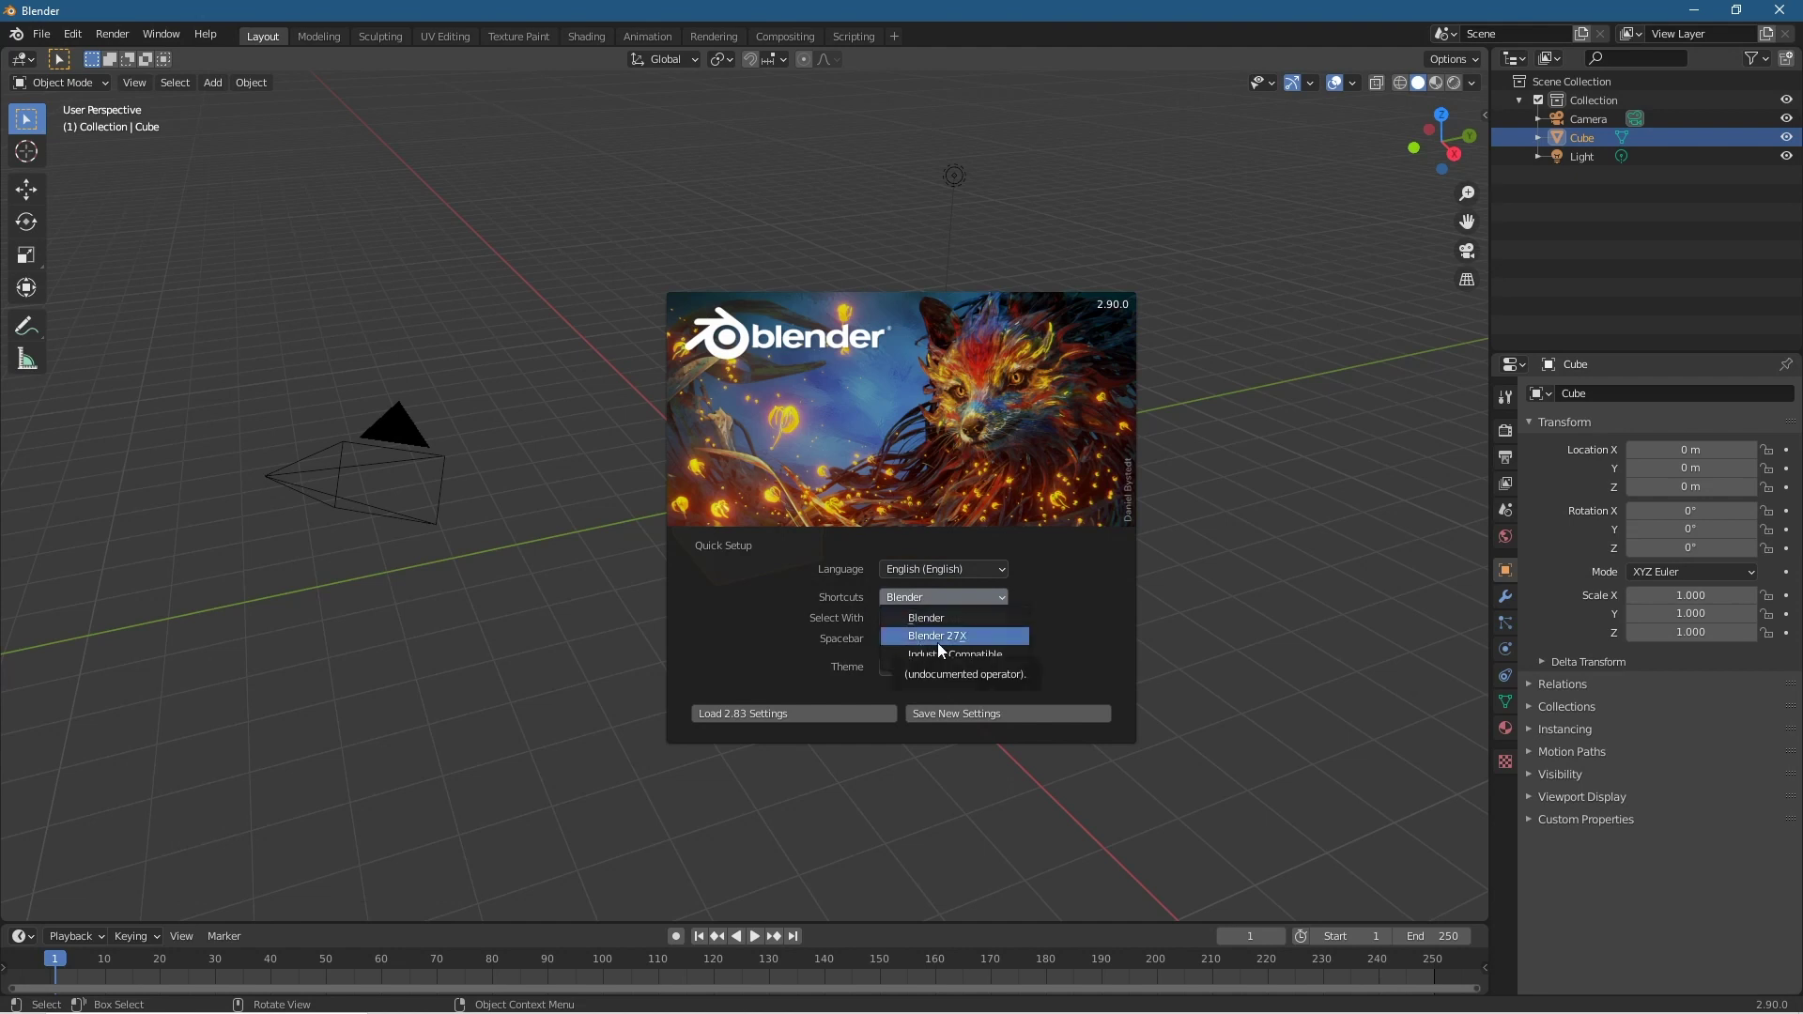
left_click(949, 620)
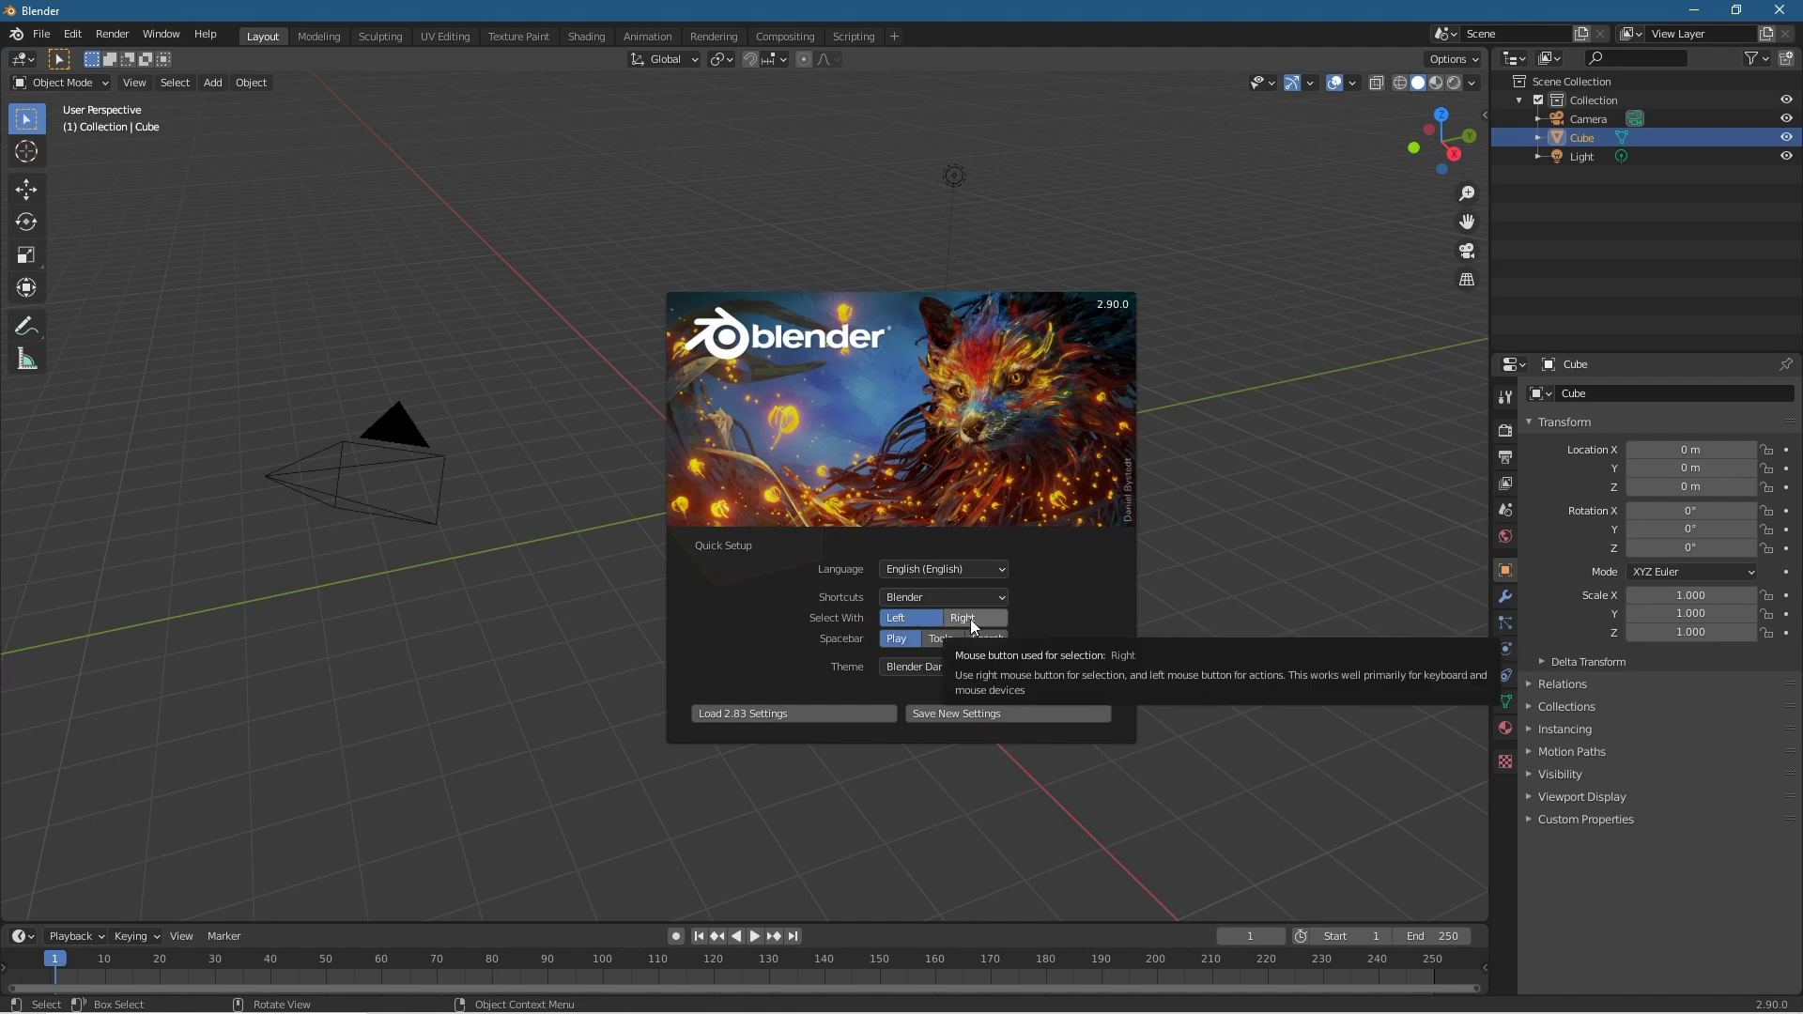
- Try the Blender Light, Deep Grey, Minimal Dark and Modo themes in the Quick Setup
left_click(919, 662)
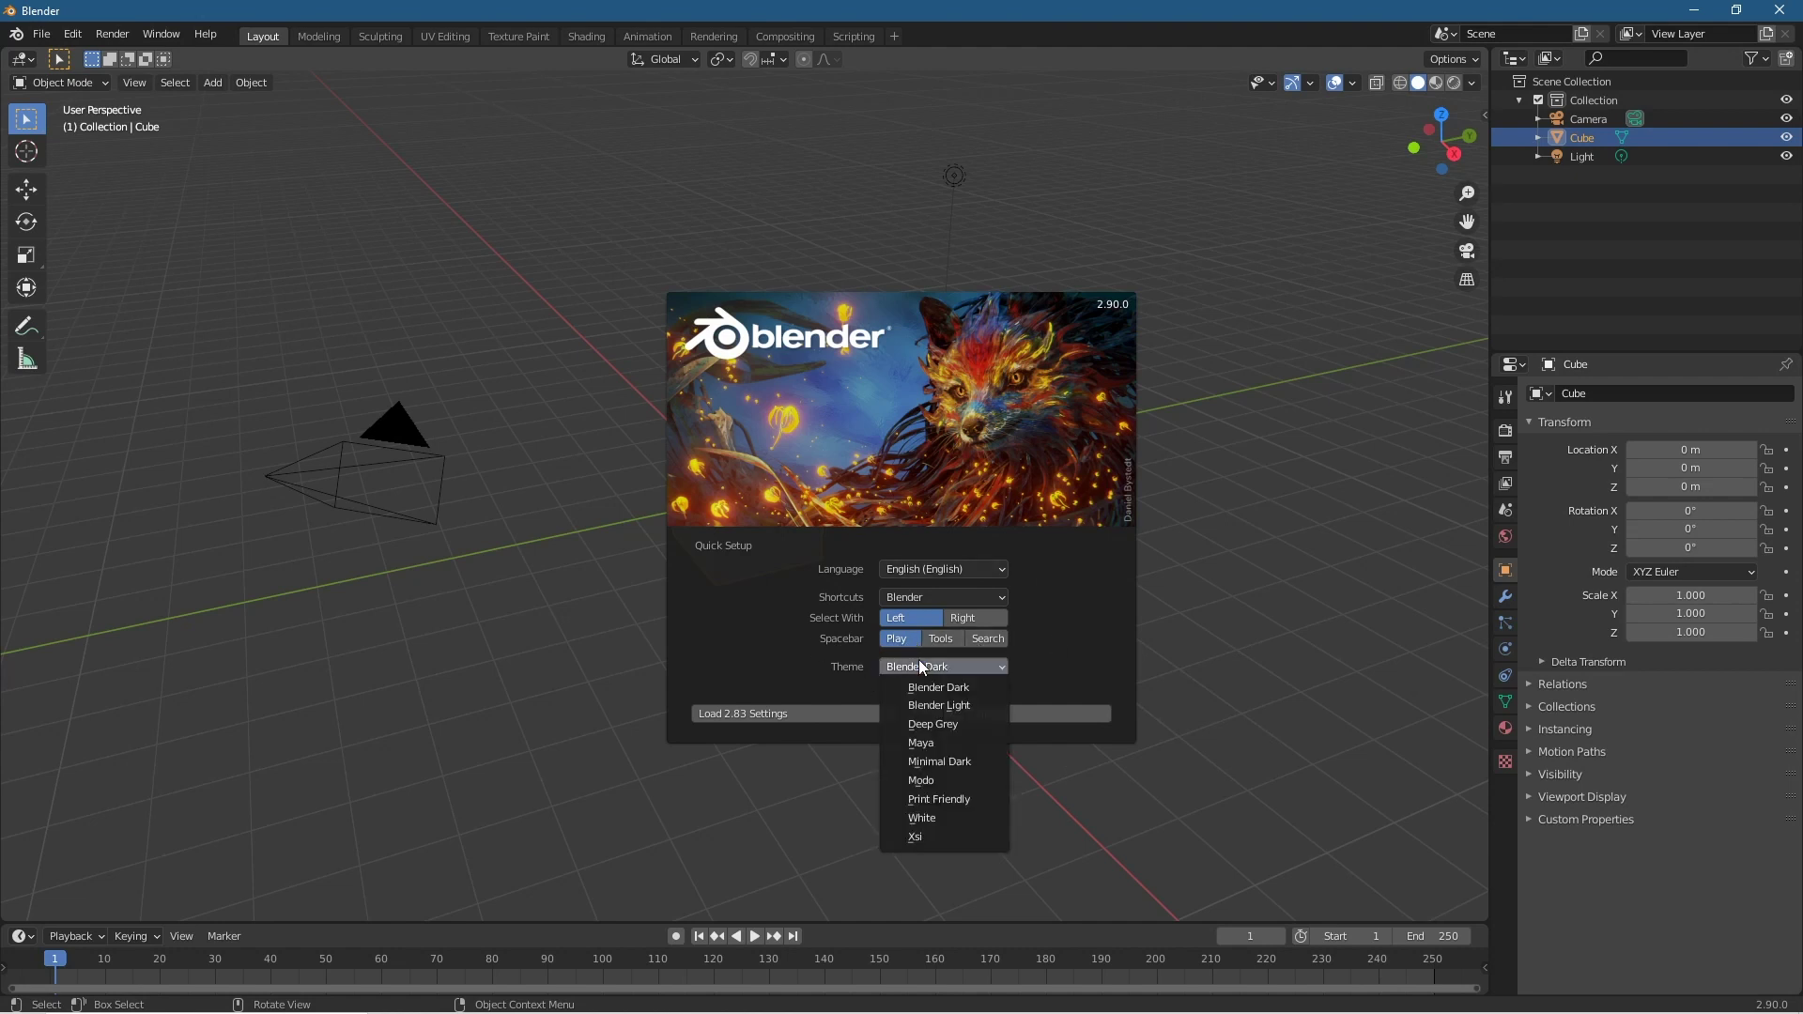
left_click(933, 712)
left_click(915, 665)
left_click(915, 723)
left_click(917, 663)
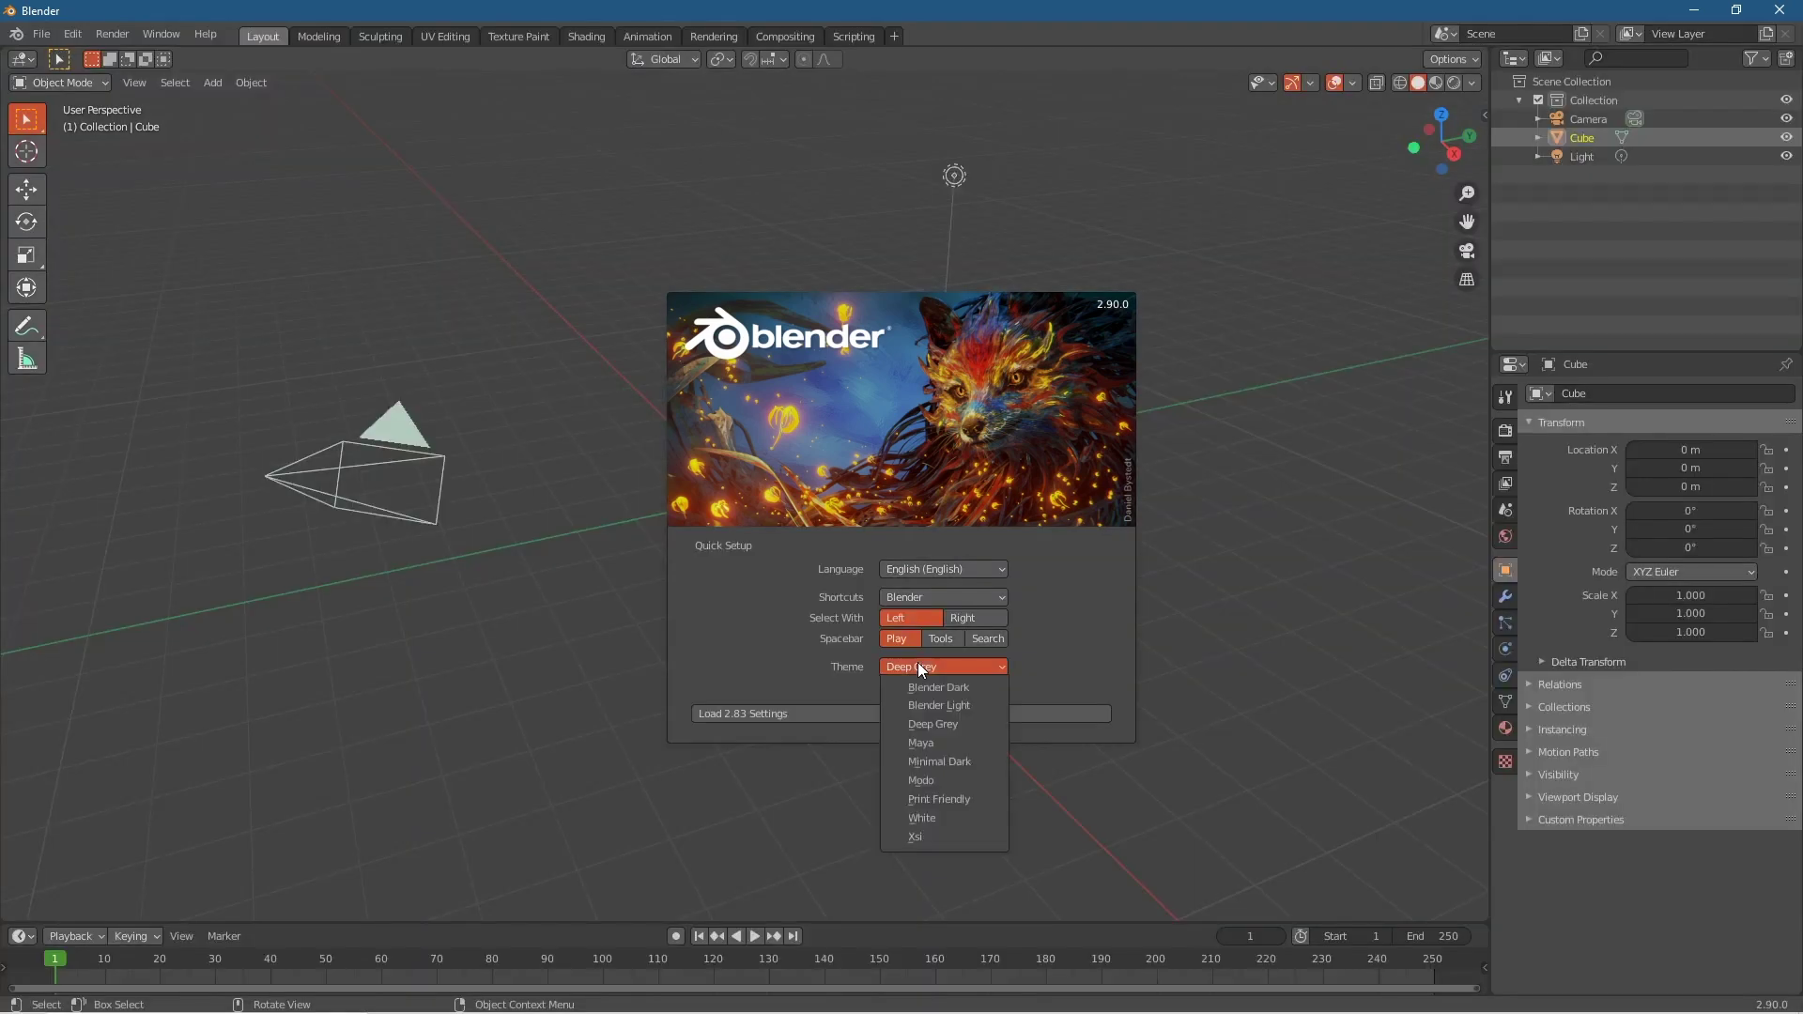
left_click(916, 757)
left_click(920, 669)
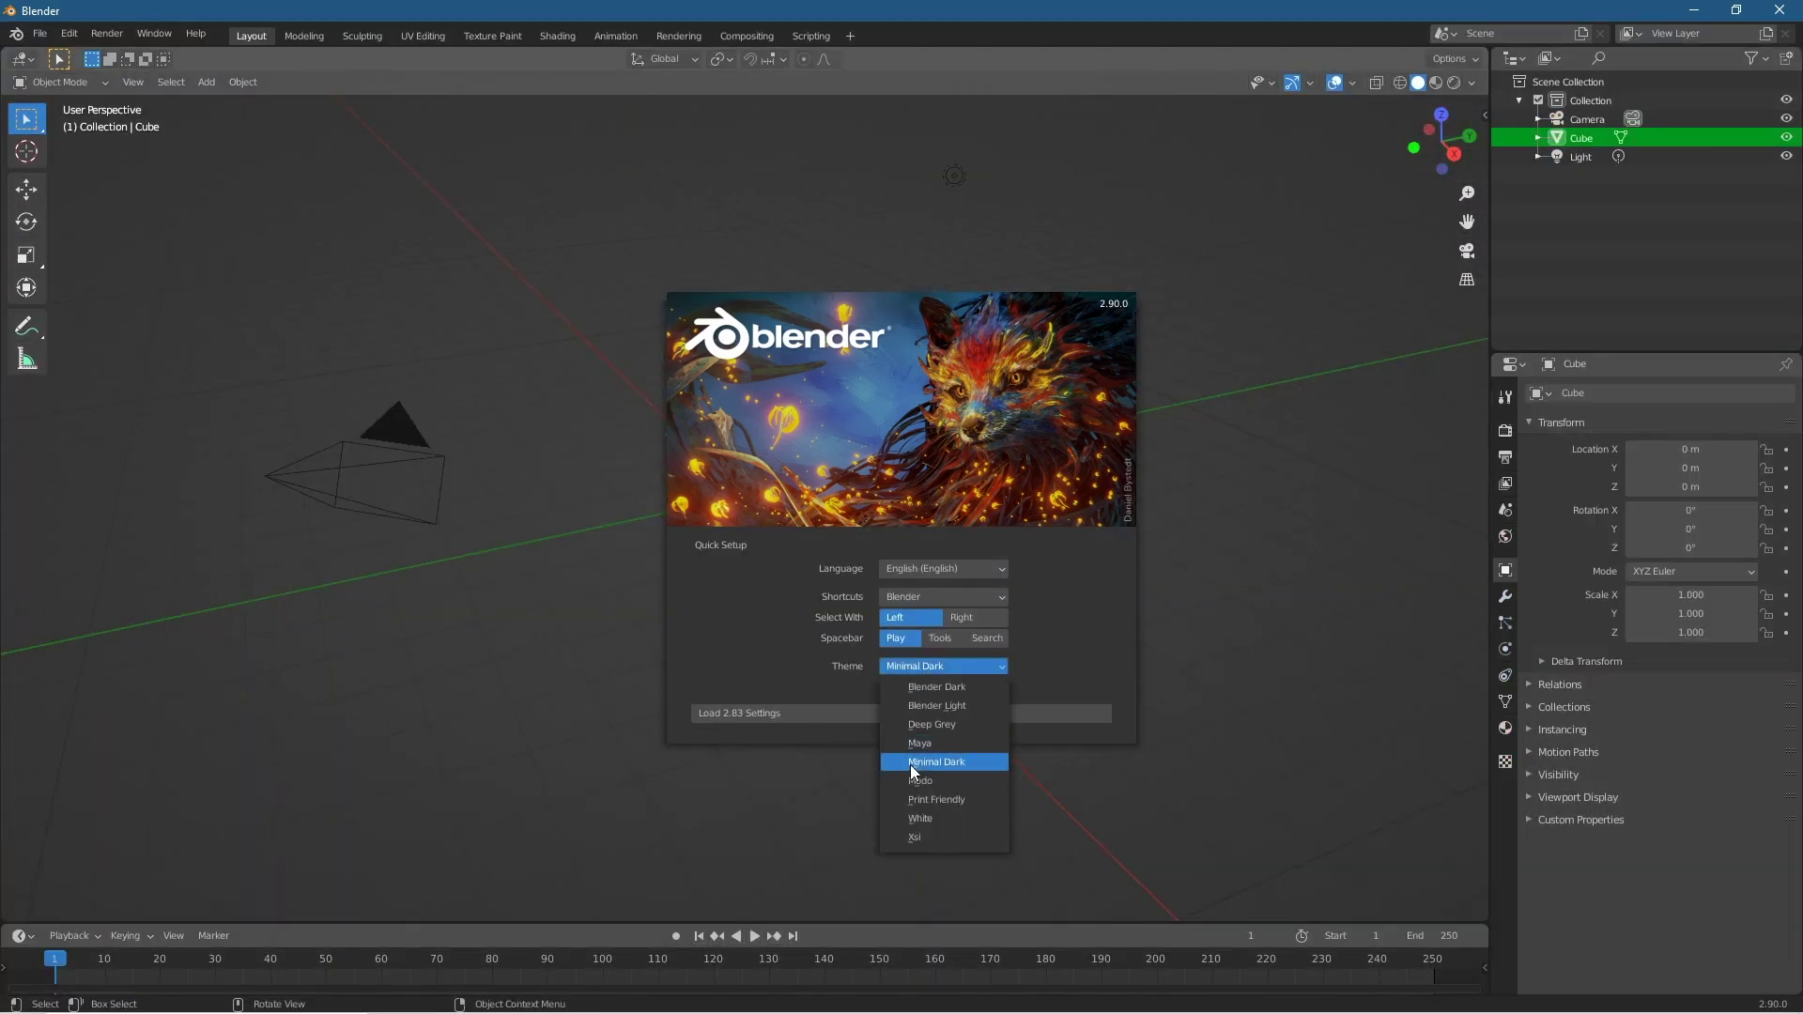
left_click(916, 781)
- Set the Quick Setup theme to Blender Dark and save the new settings
left_click(922, 664)
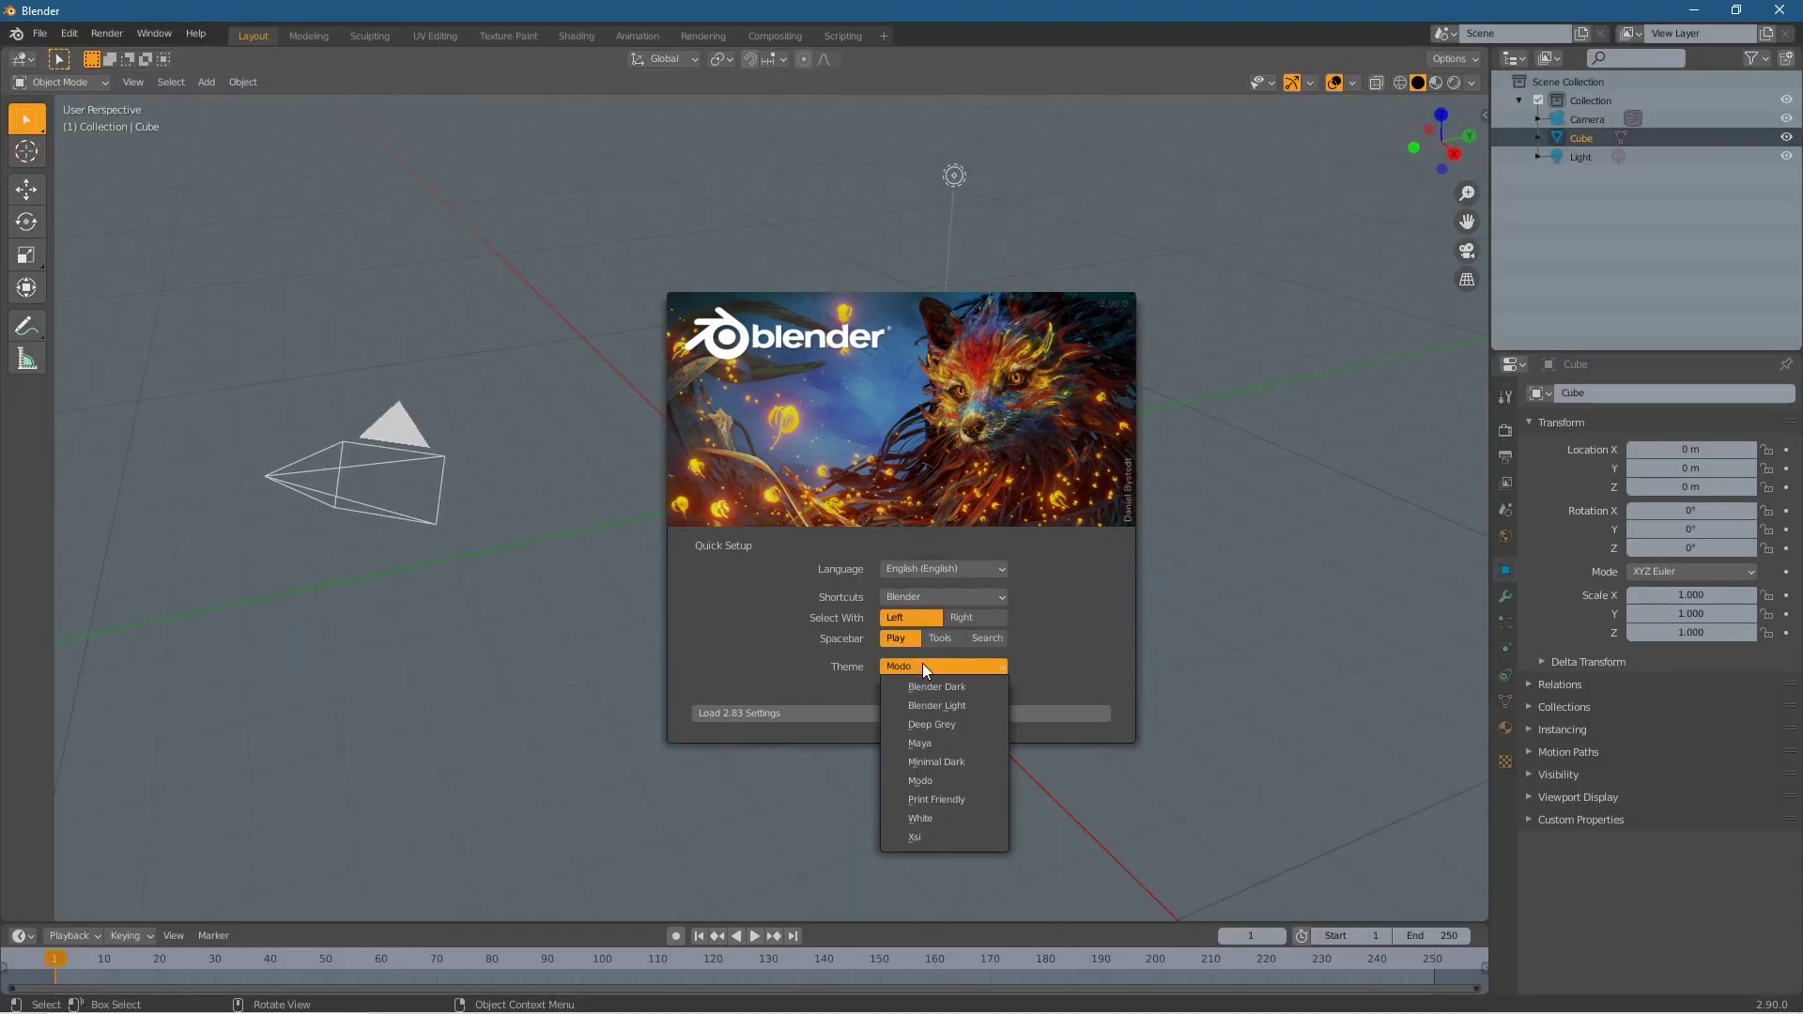
left_click(928, 691)
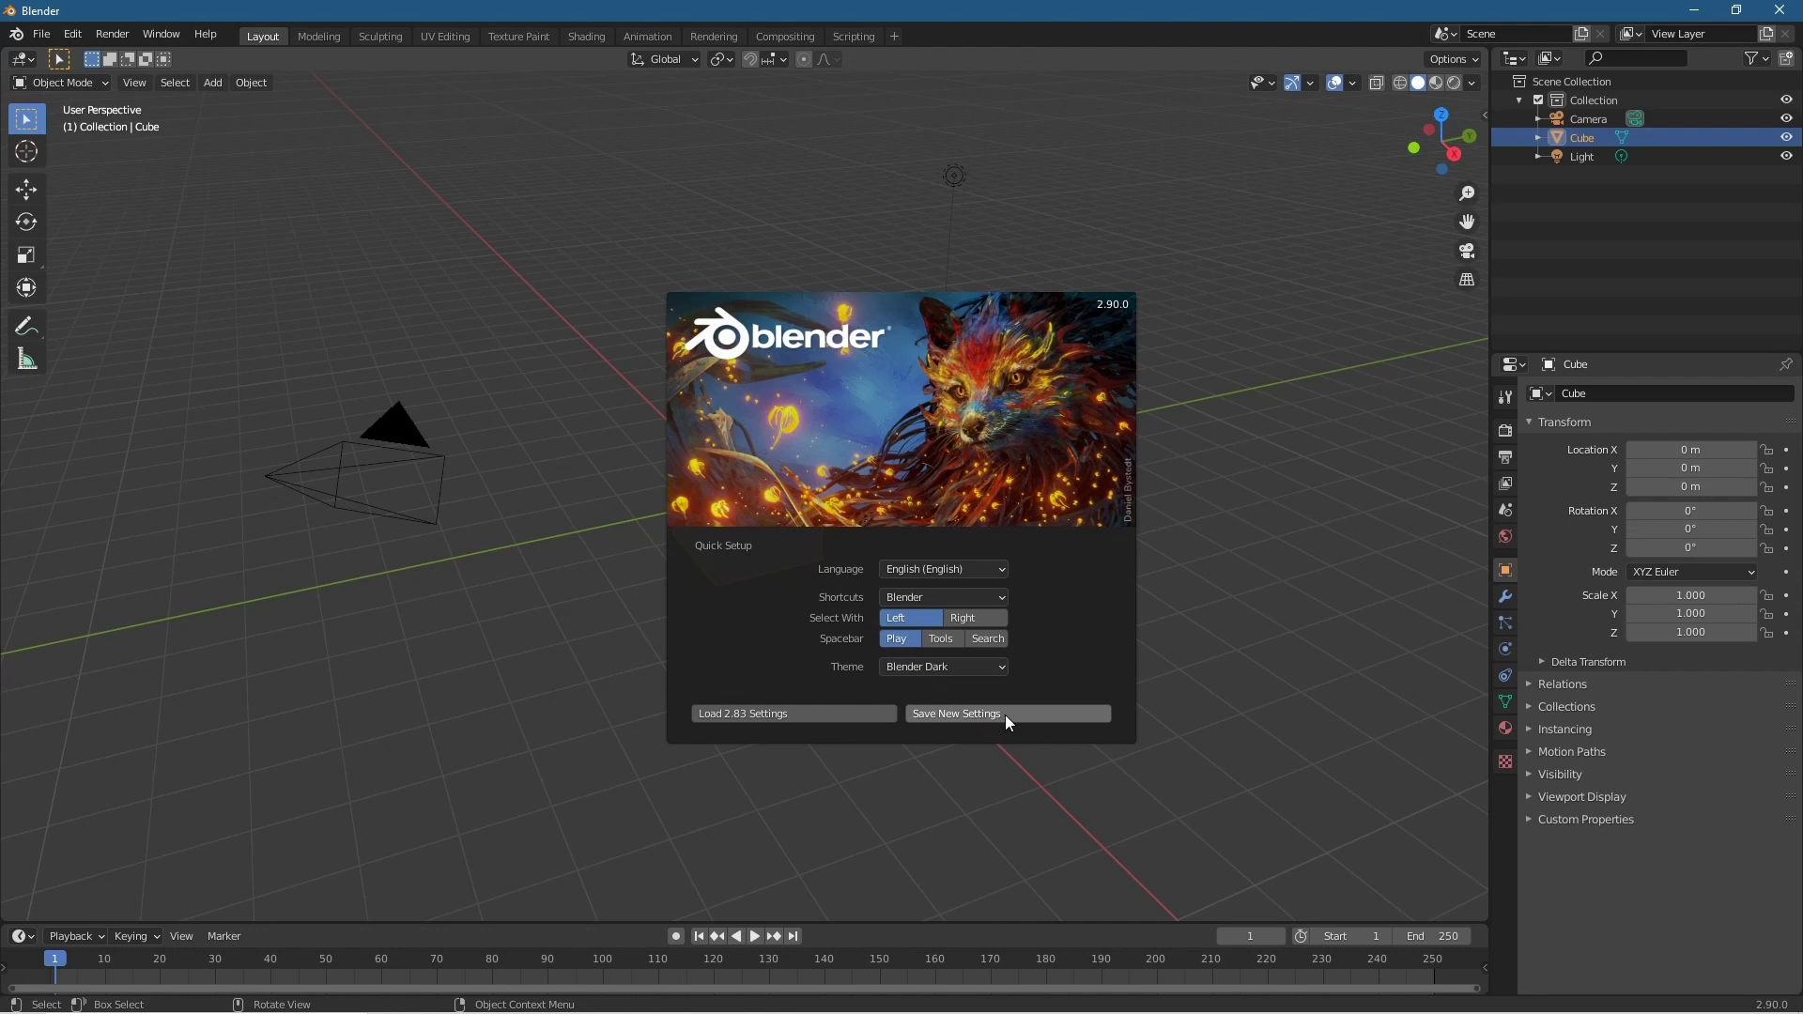
left_click(952, 714)
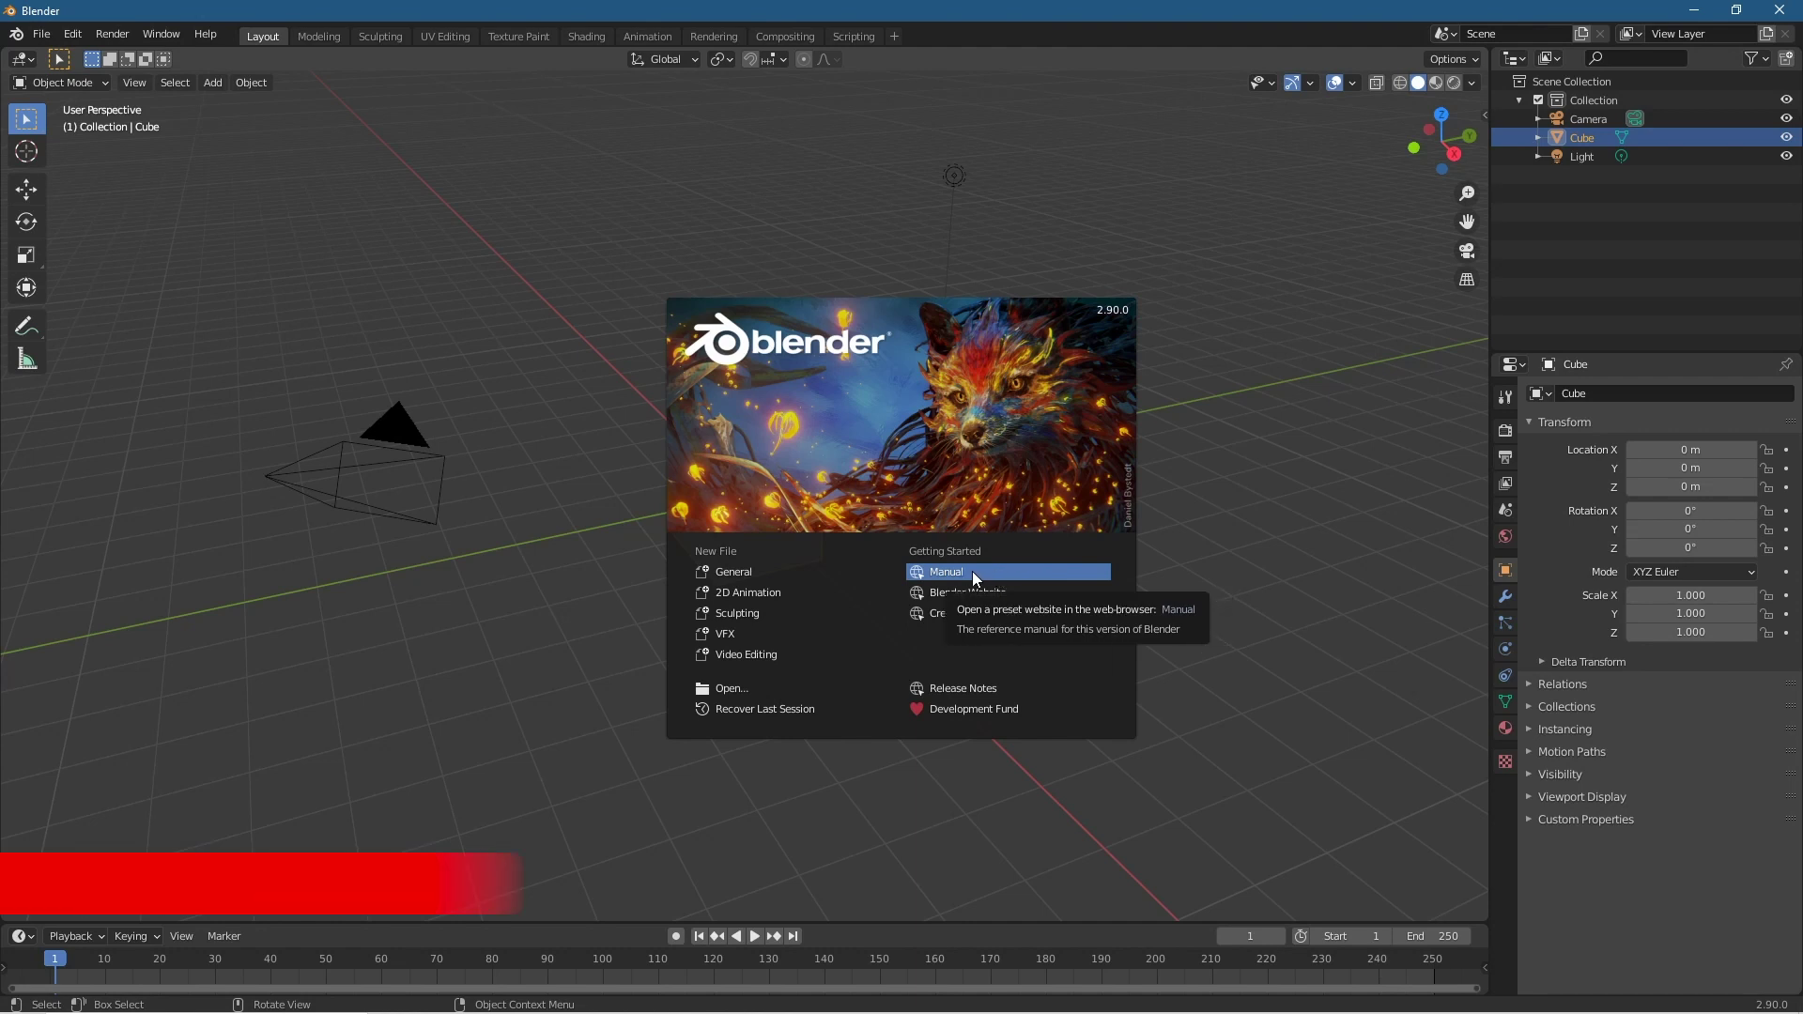
- Start a new General file from the splash screen and delete the default cube
left_click(746, 571)
middle_click_drag(857, 791, 883, 646)
middle_click_drag(970, 623, 571, 662)
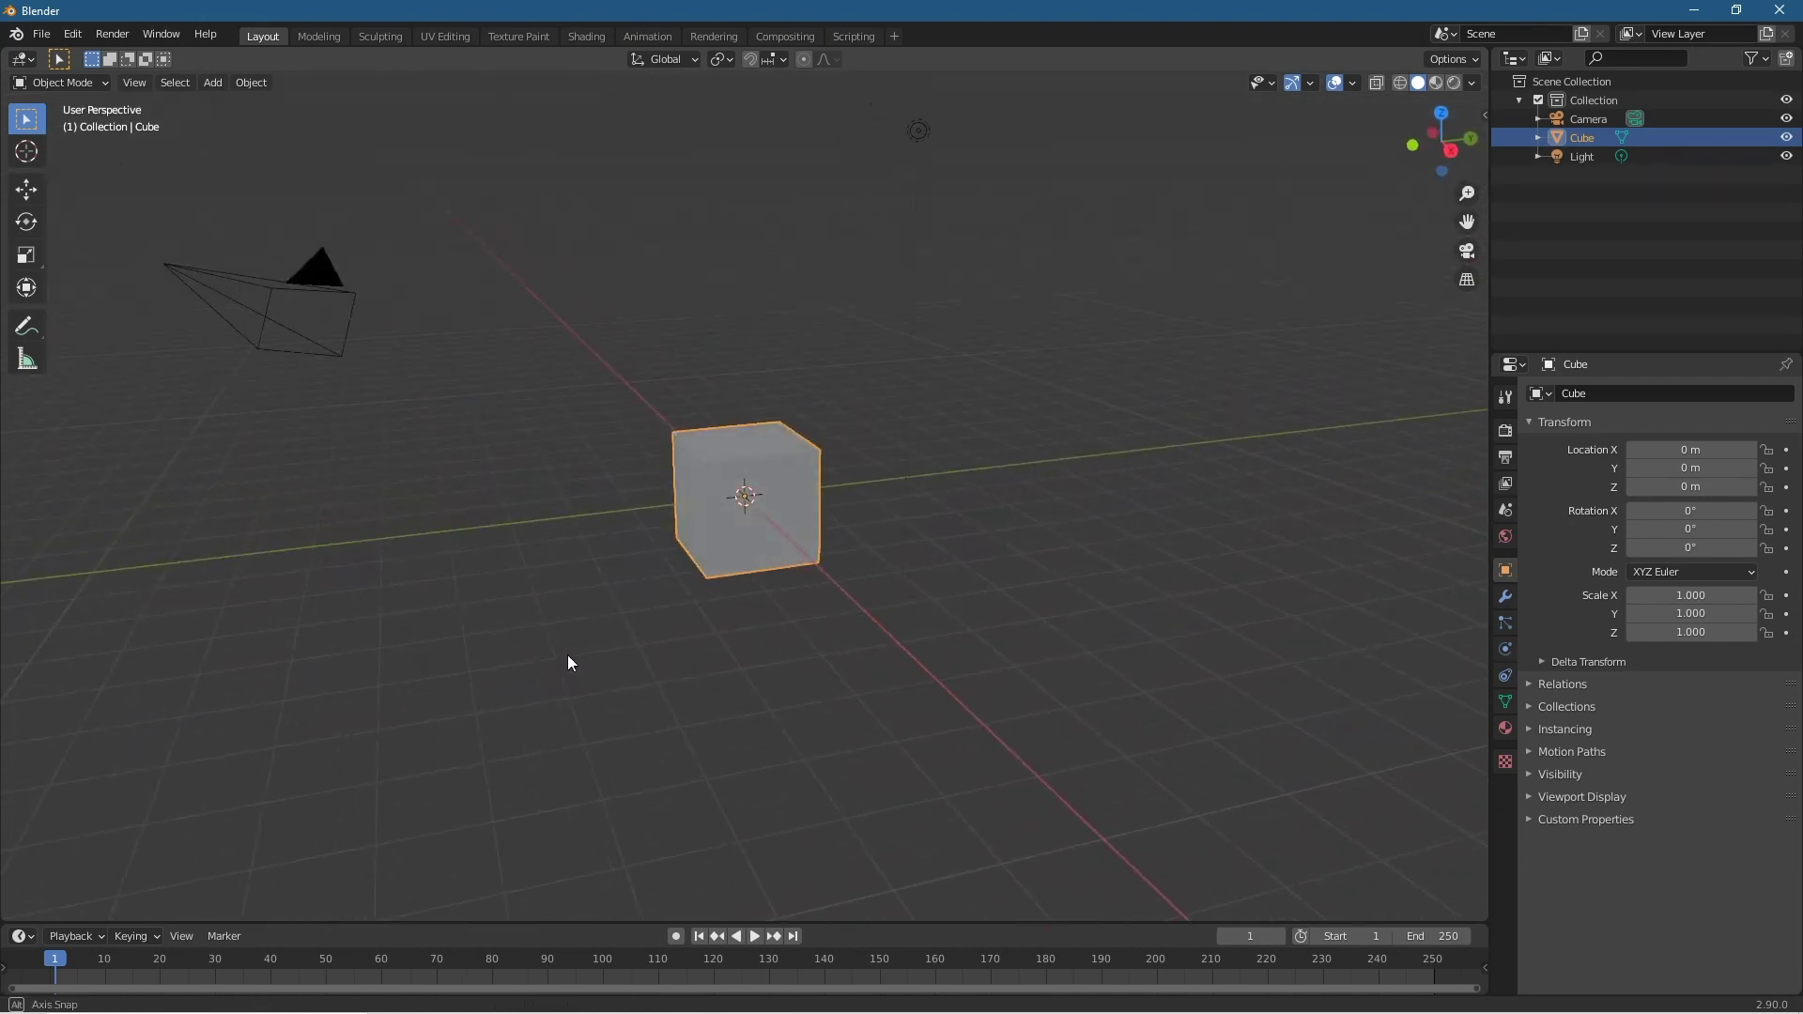
scroll(568, 656, "down", 1)
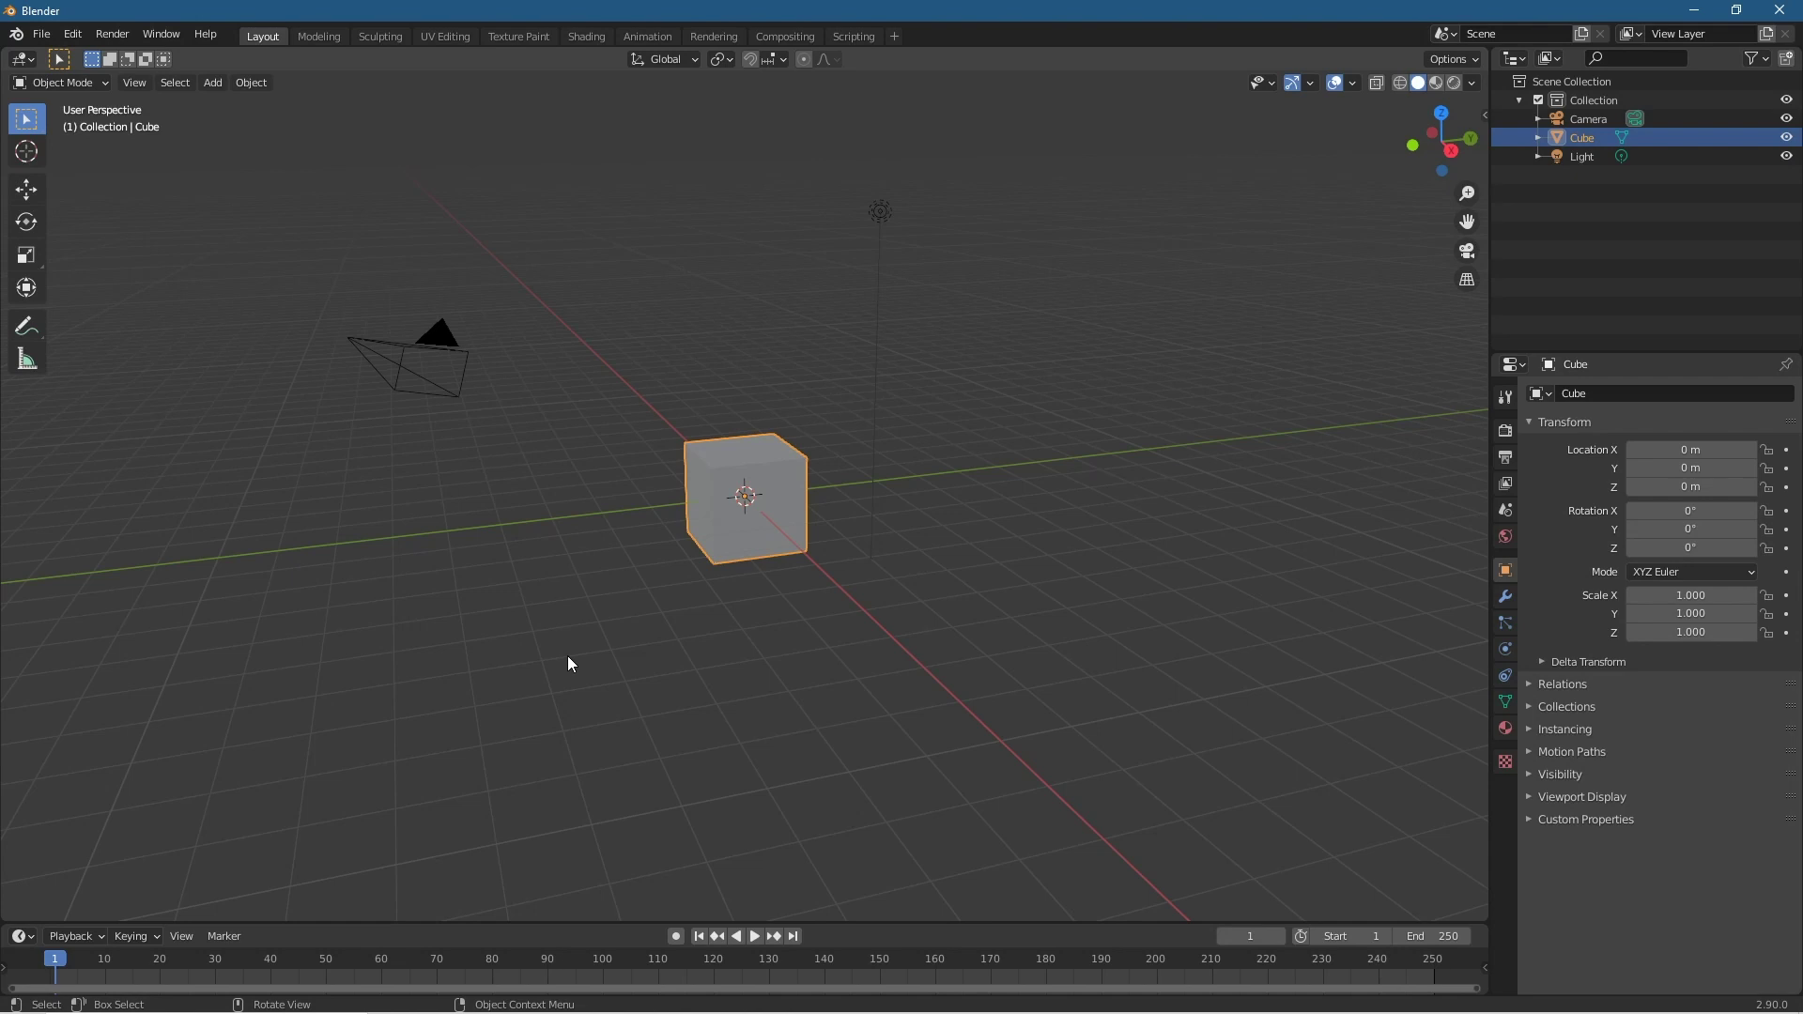
scroll(568, 662, "up", 1)
middle_click_drag(569, 663, 668, 620)
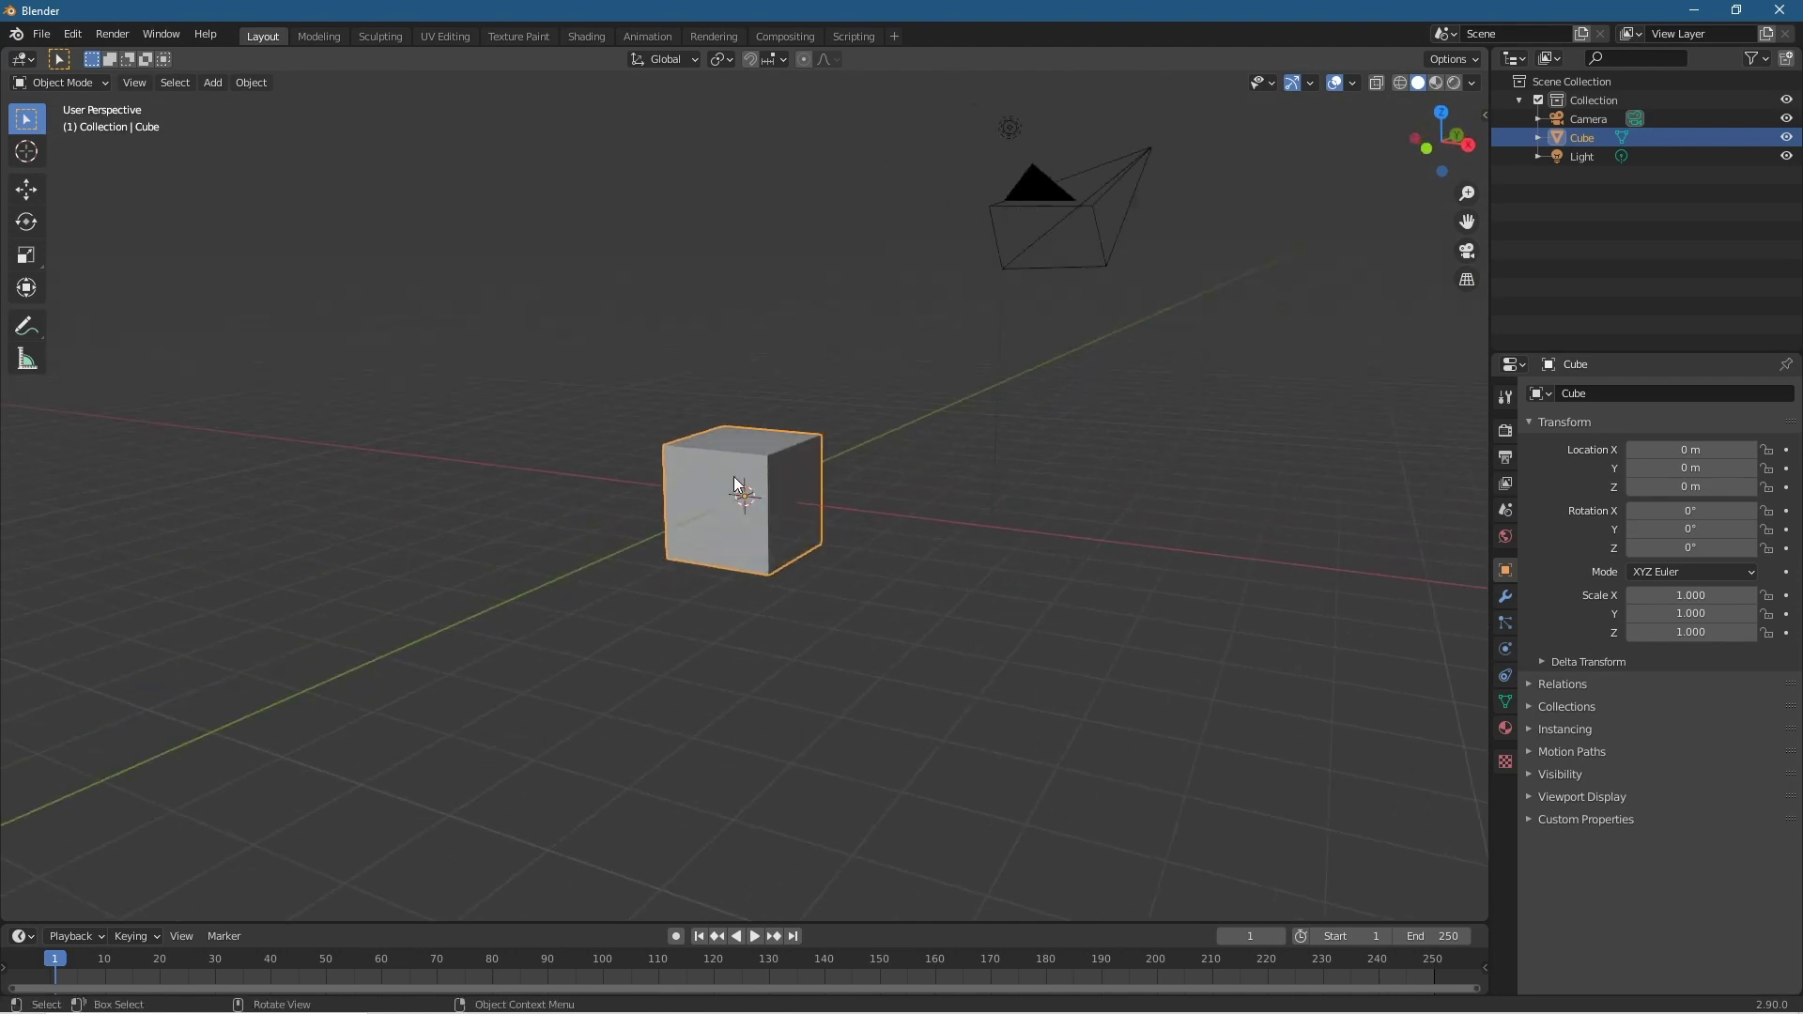
key("Delete")
key("ctrl+a")
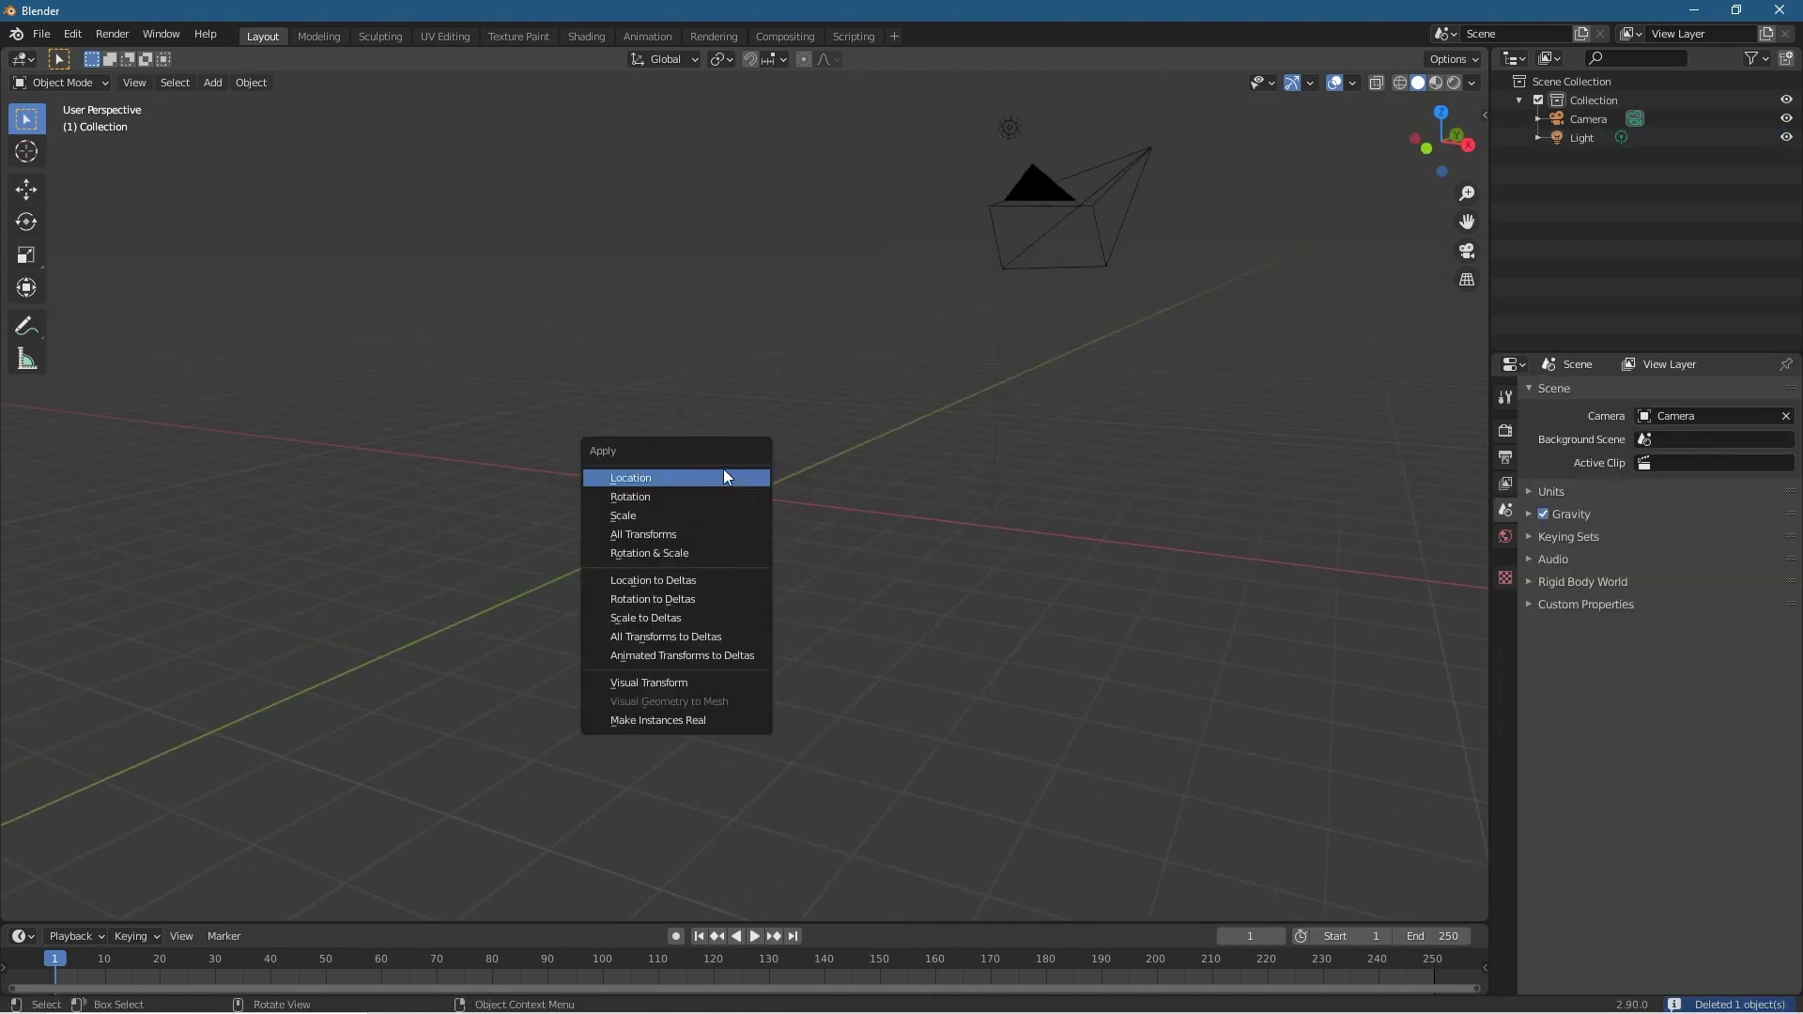
key("Escape")
- Add a cylinder mesh to the scene and display the viewport in Rendered shading
key("shift+a")
mouse_move(803, 450)
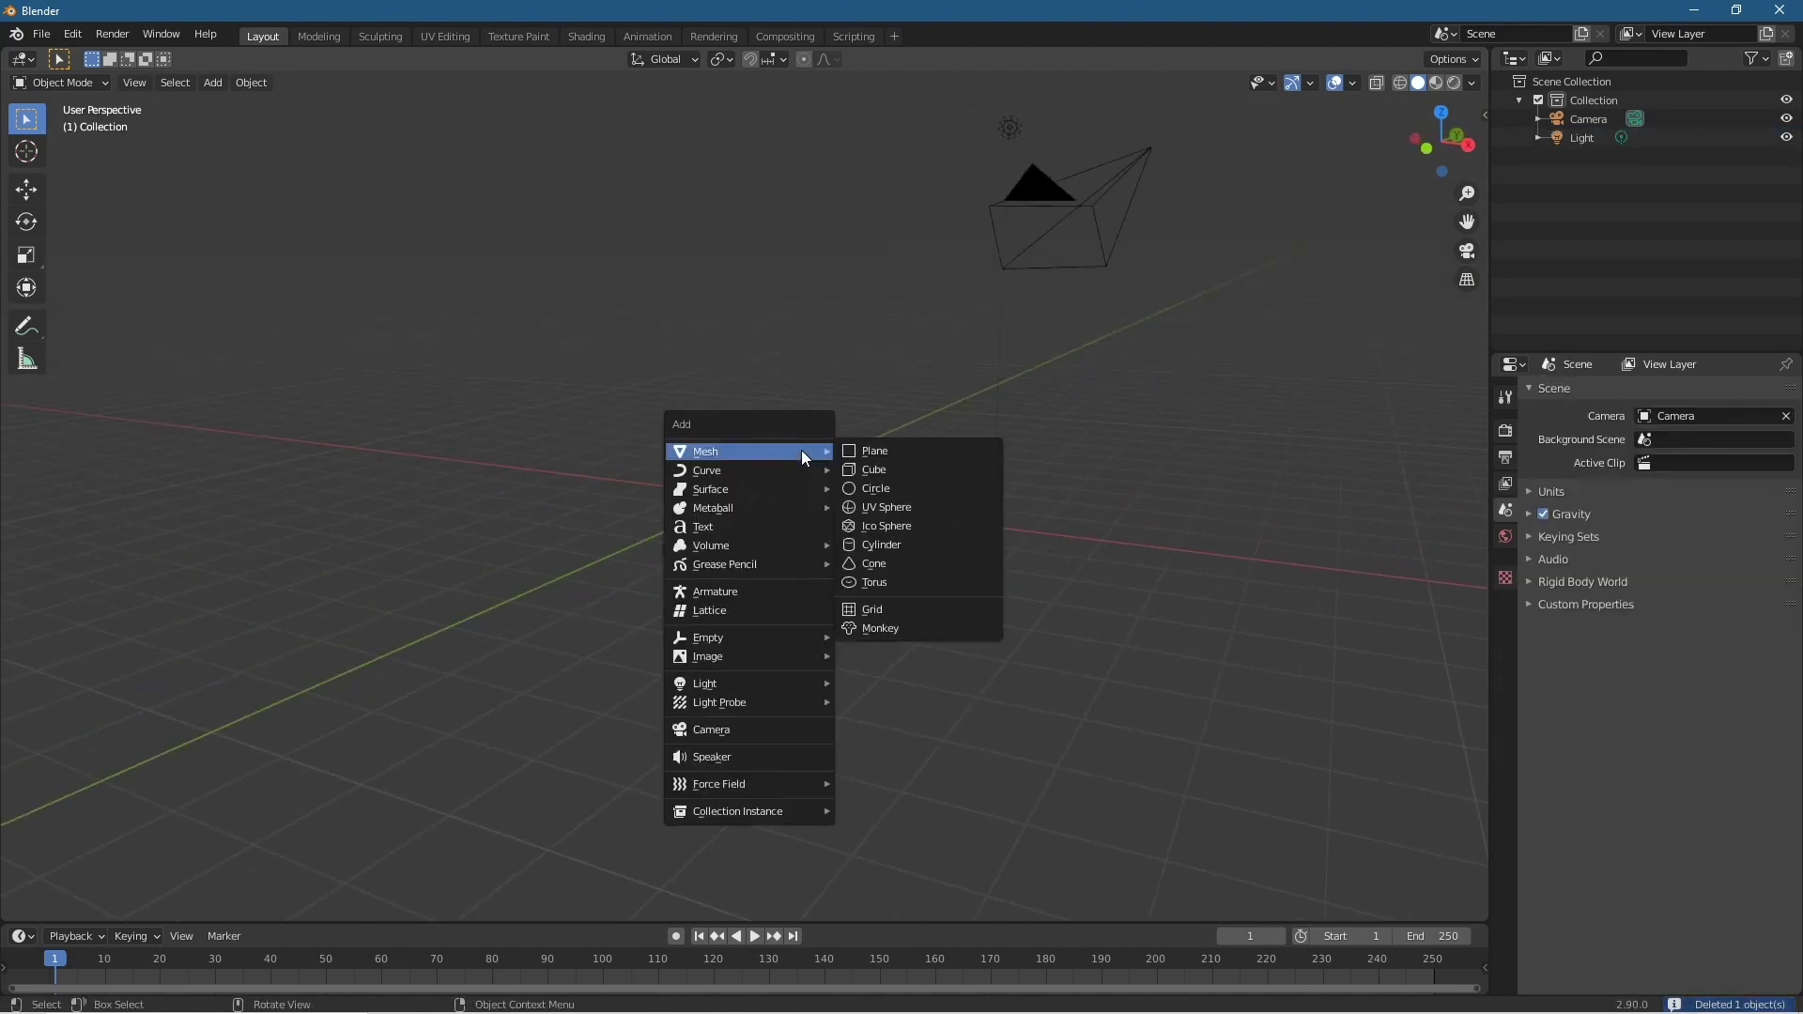
left_click(880, 545)
middle_click_drag(616, 568, 815, 584)
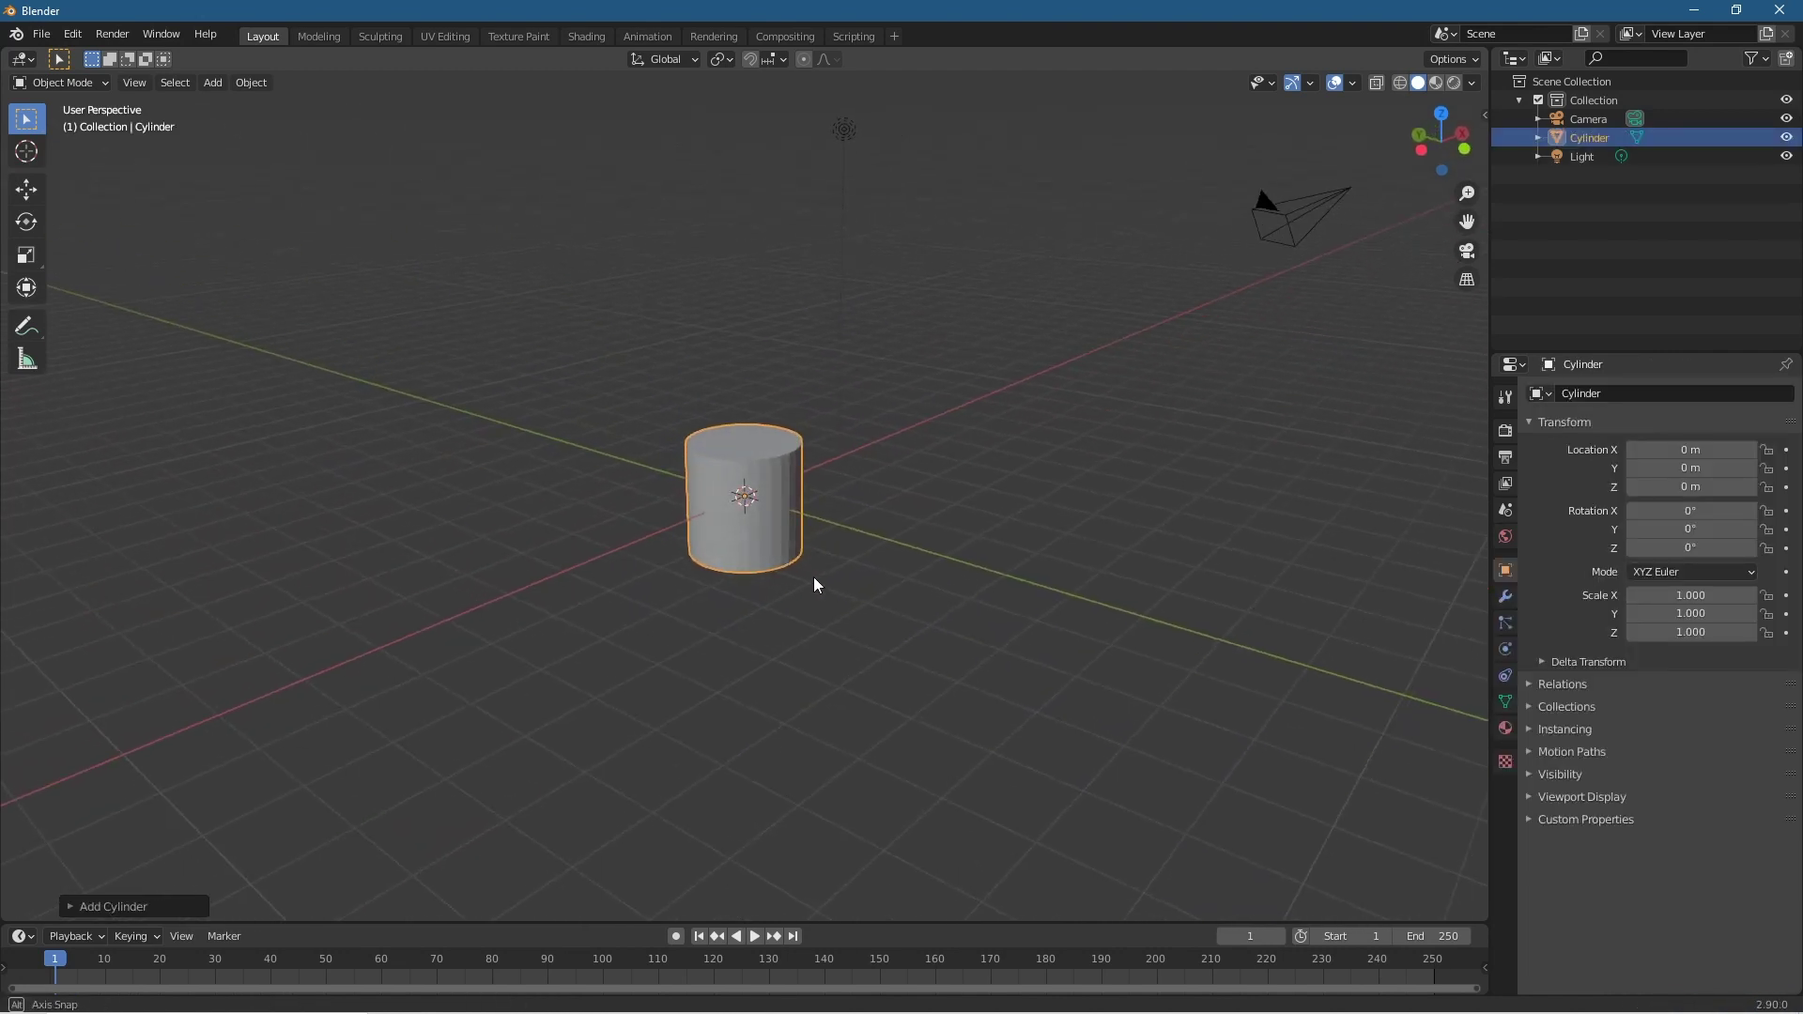
scroll(814, 585, "down", 2)
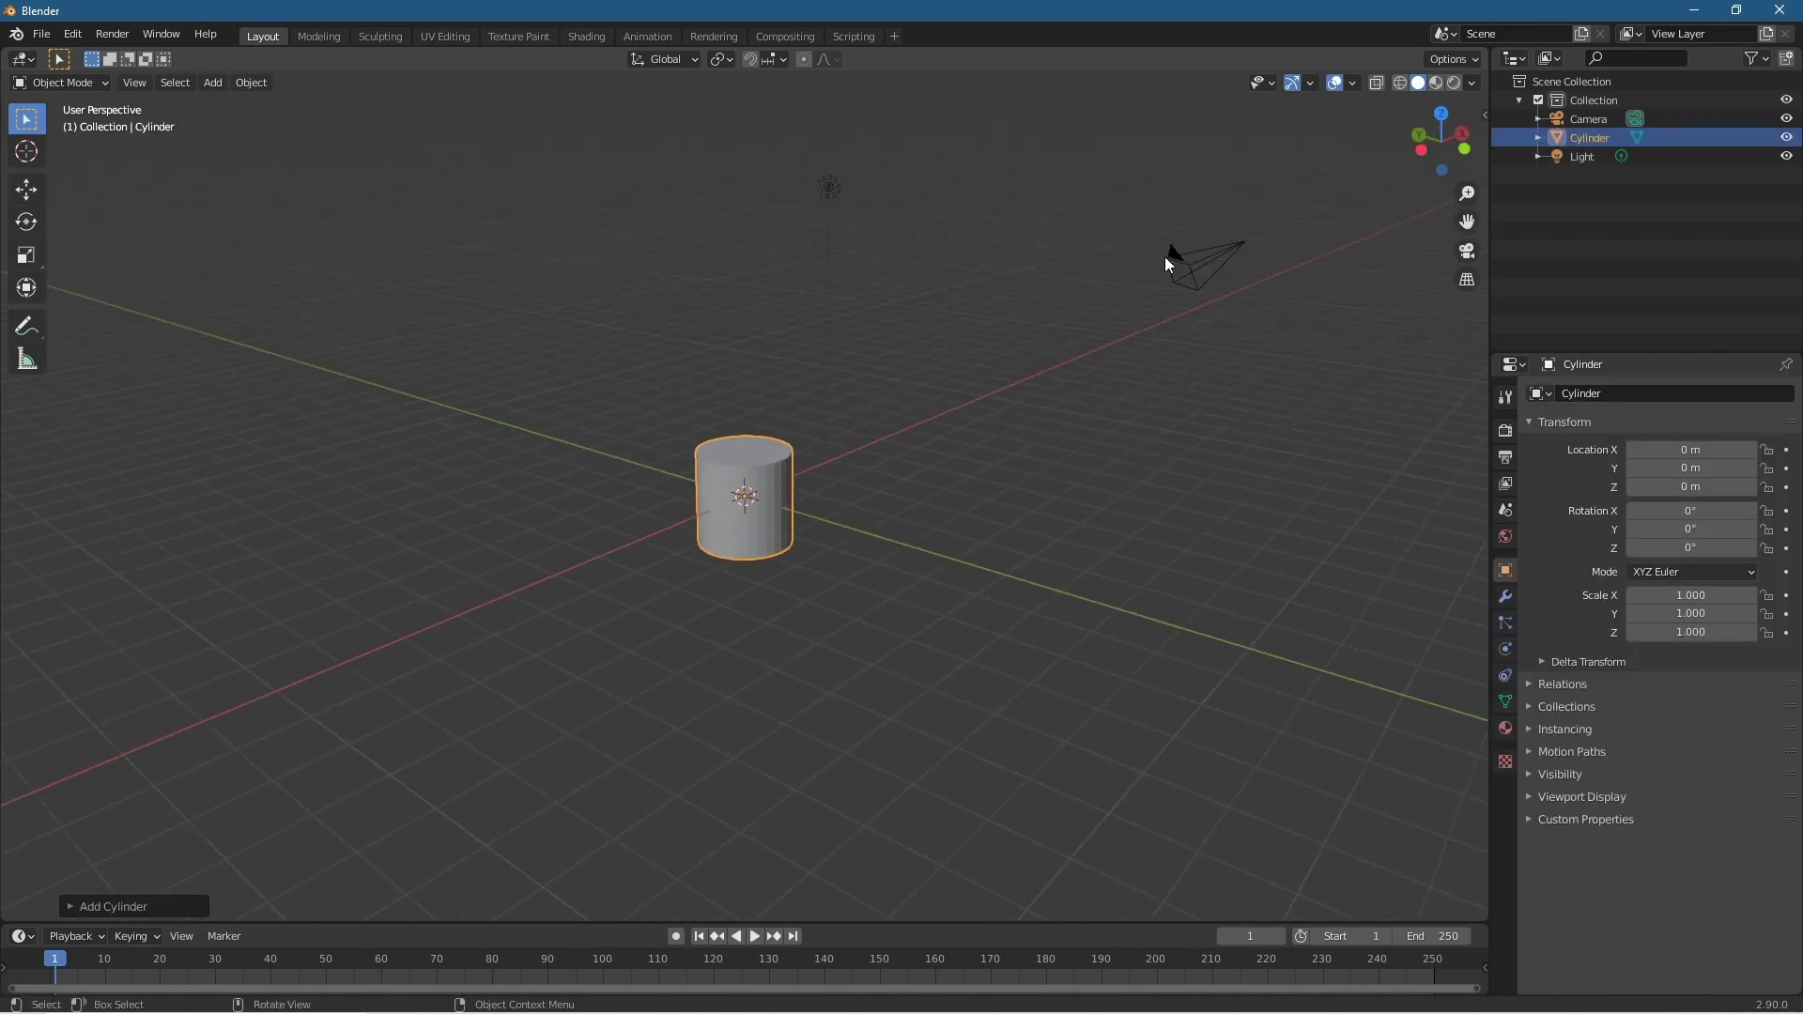
left_click(1457, 85)
mouse_move(998, 563)
middle_mouse_down()
mouse_move(592, 554)
mouse_move(944, 575)
middle_mouse_up()
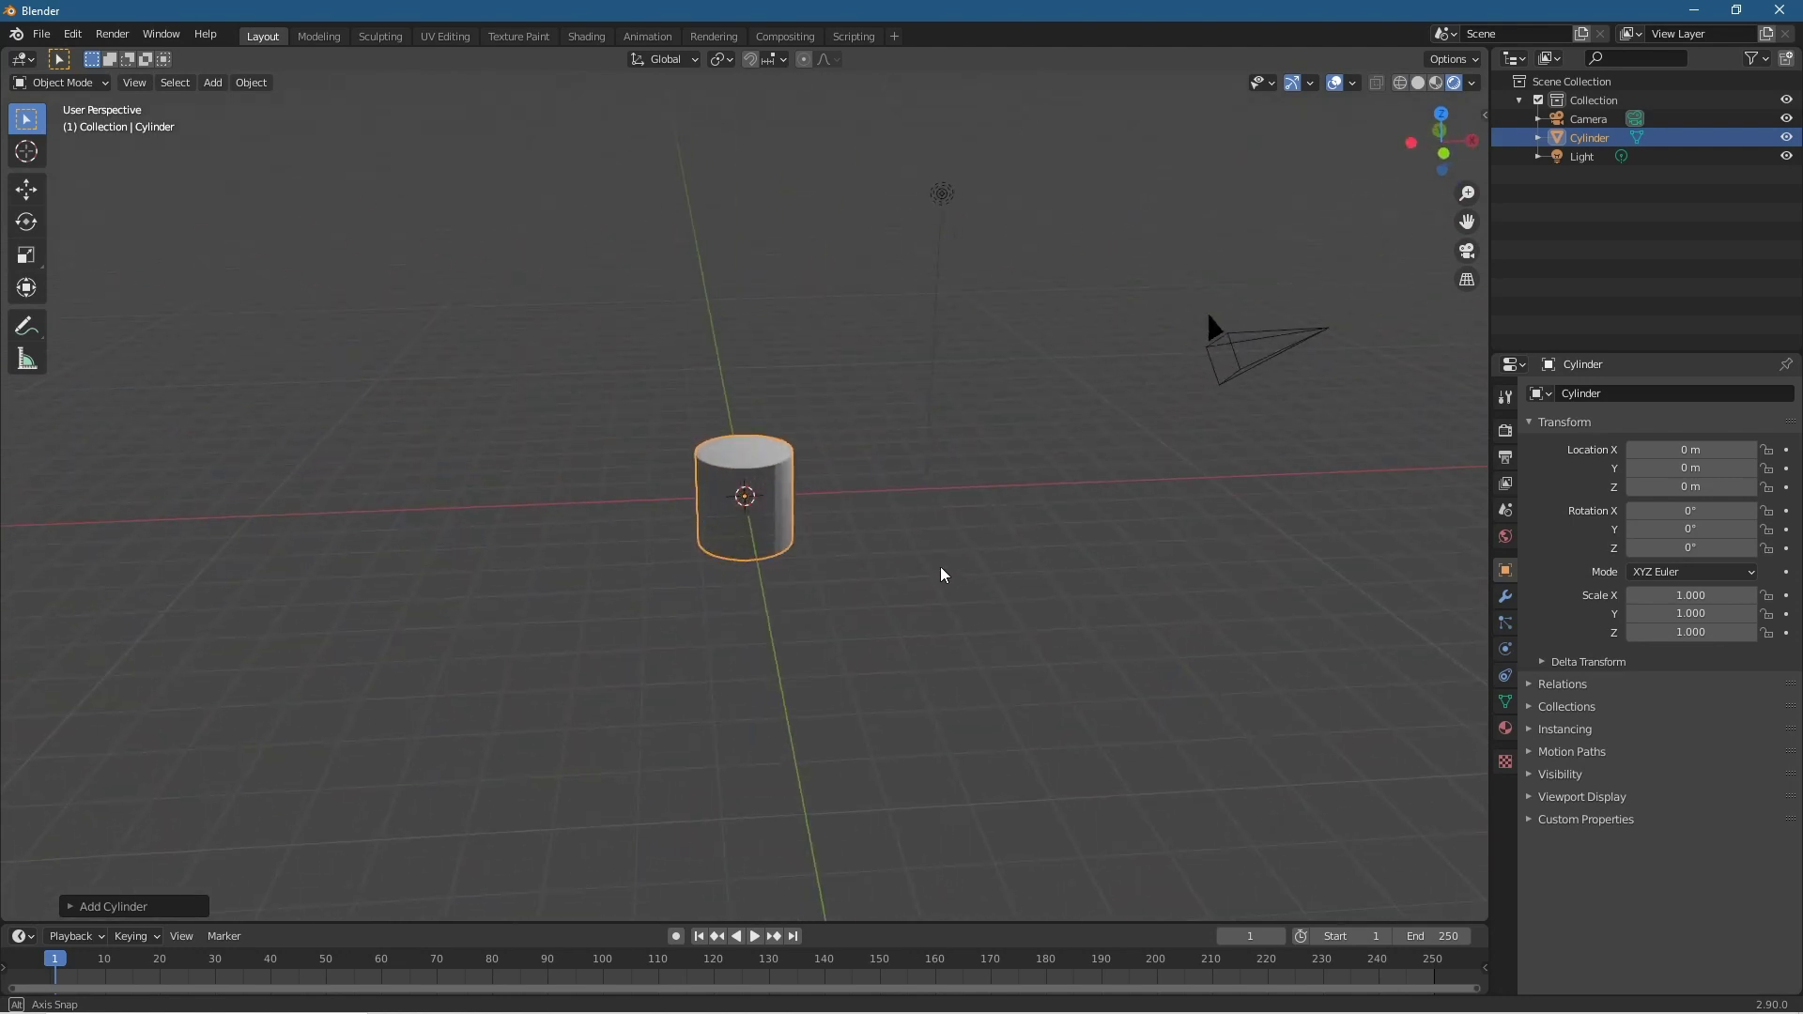
- Close Blender without saving the test scene
left_click(1780, 10)
left_click(940, 553)
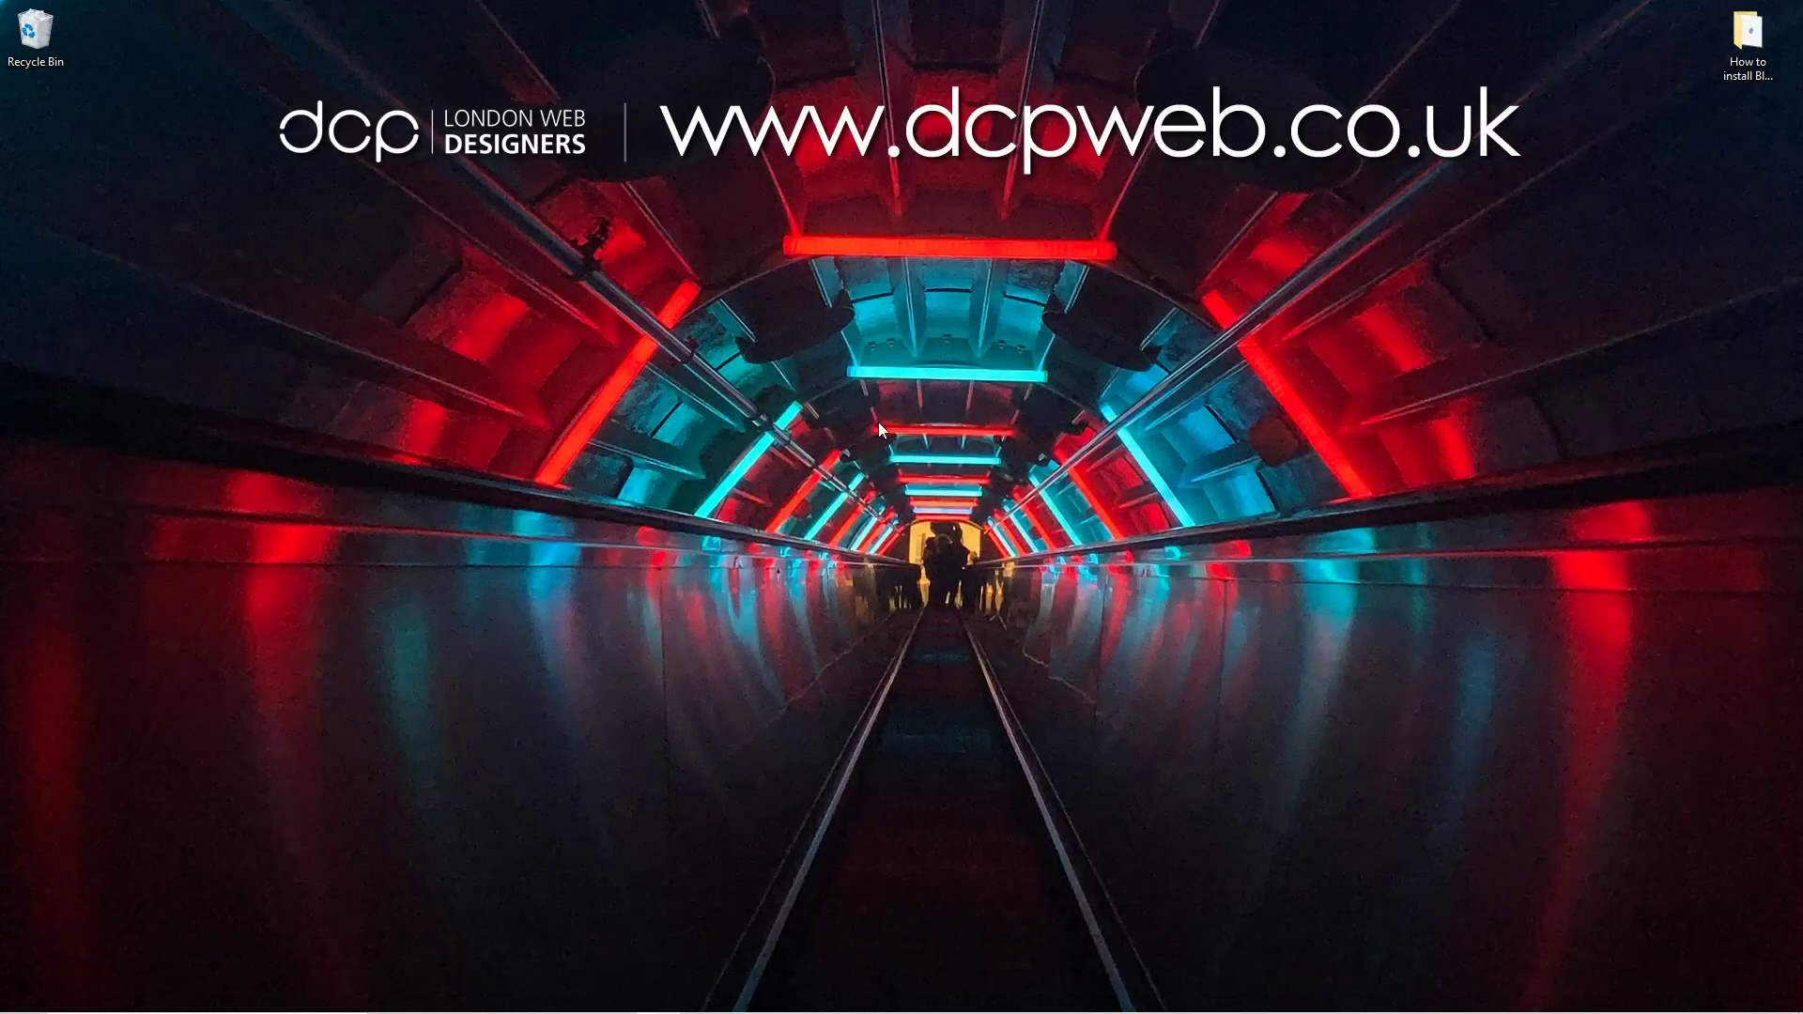